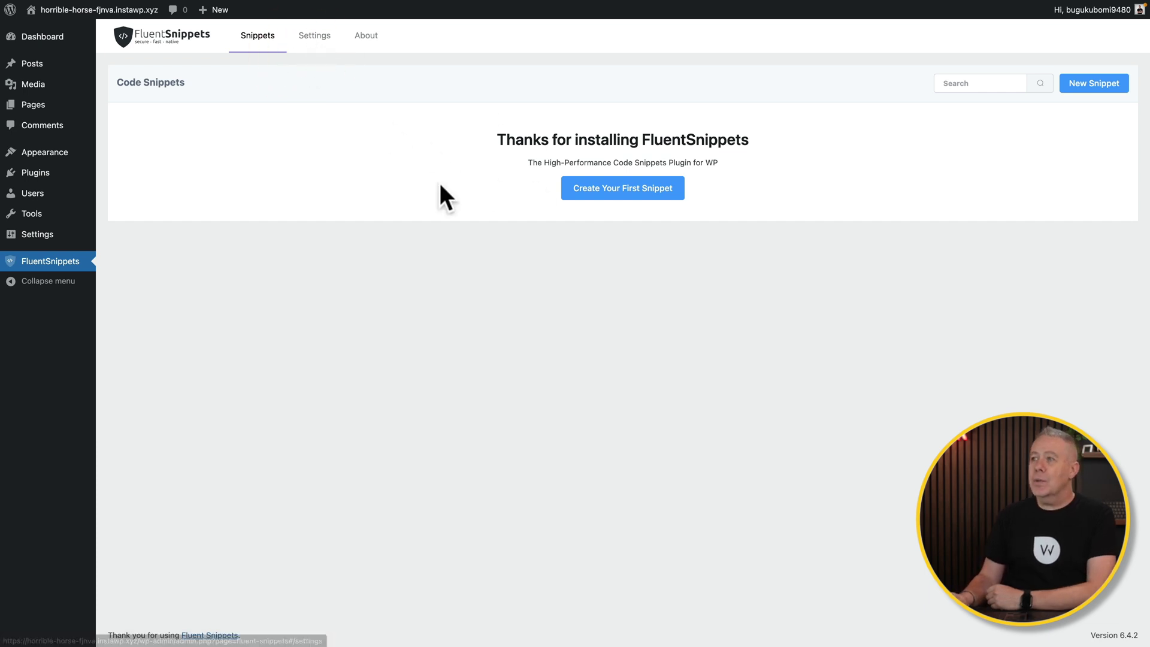
# - Open FluentSnippets Settings and scroll through the General, Safe Mode and Standalone Mode sections
pyautogui.click(315, 41)
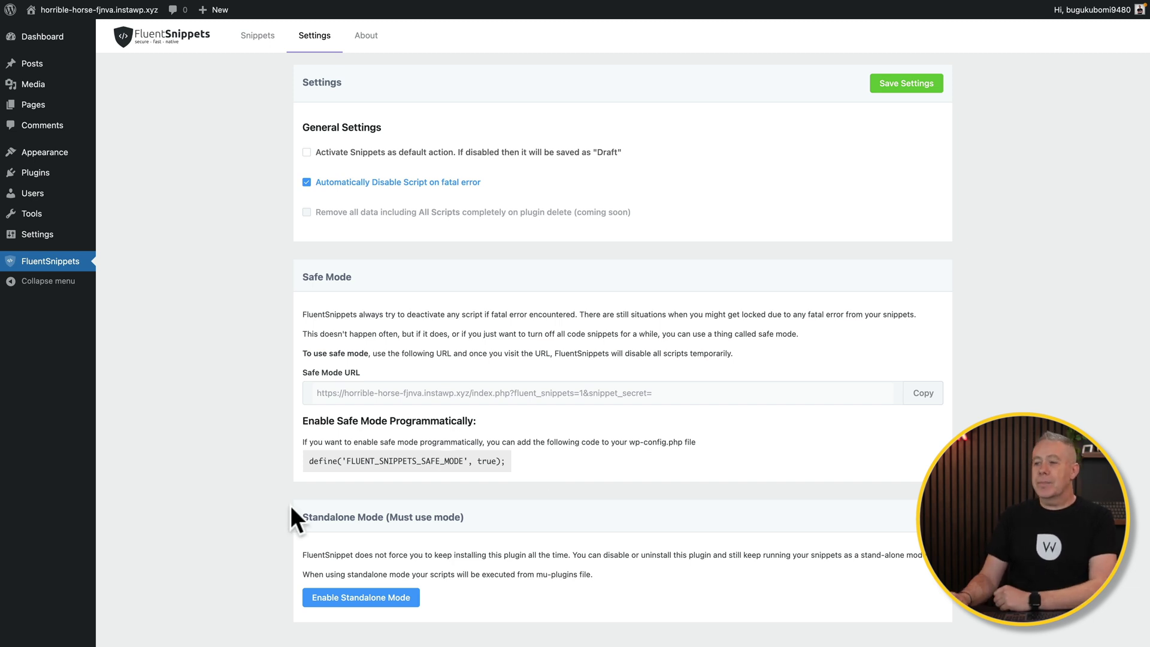
pyautogui.scroll(-1, 285, 578)
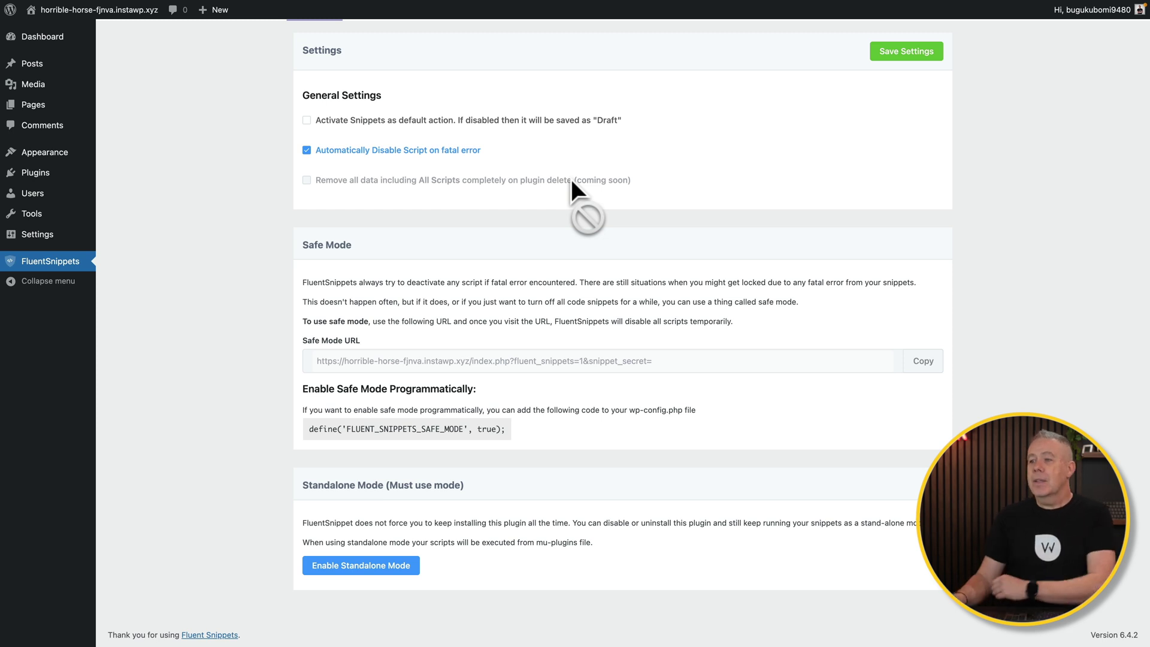
pyautogui.scroll(1, 264, 190)
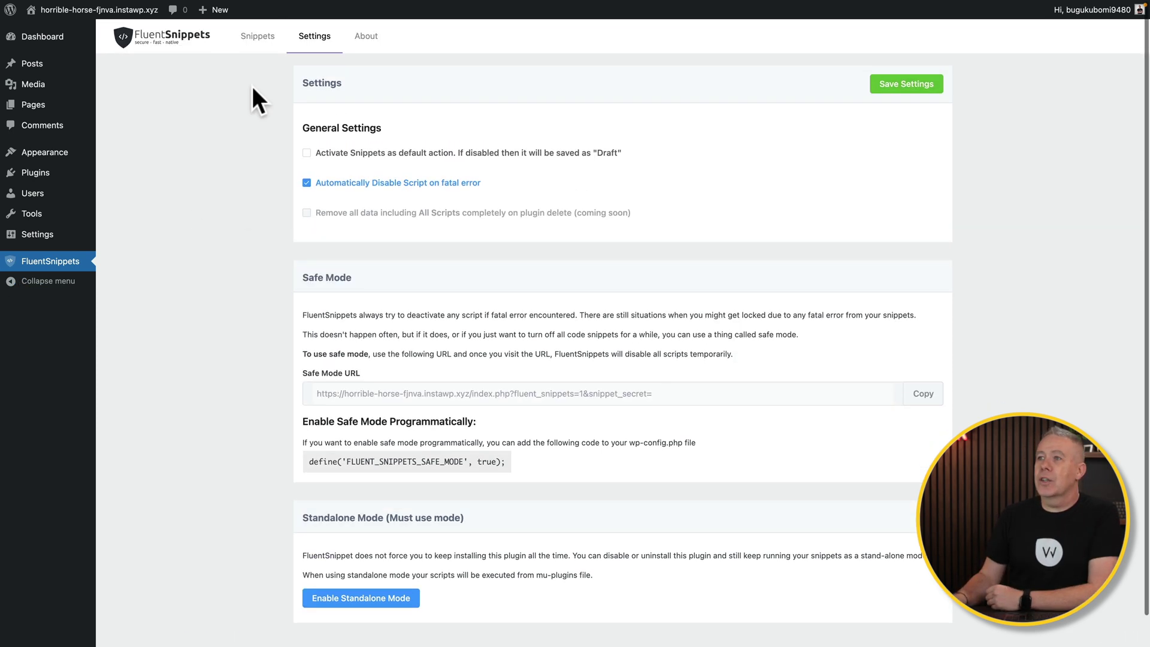
# - Create the first snippet from the Snippets list and paste in the PHP code hiding the dashboard widgets wrap
pyautogui.click(258, 48)
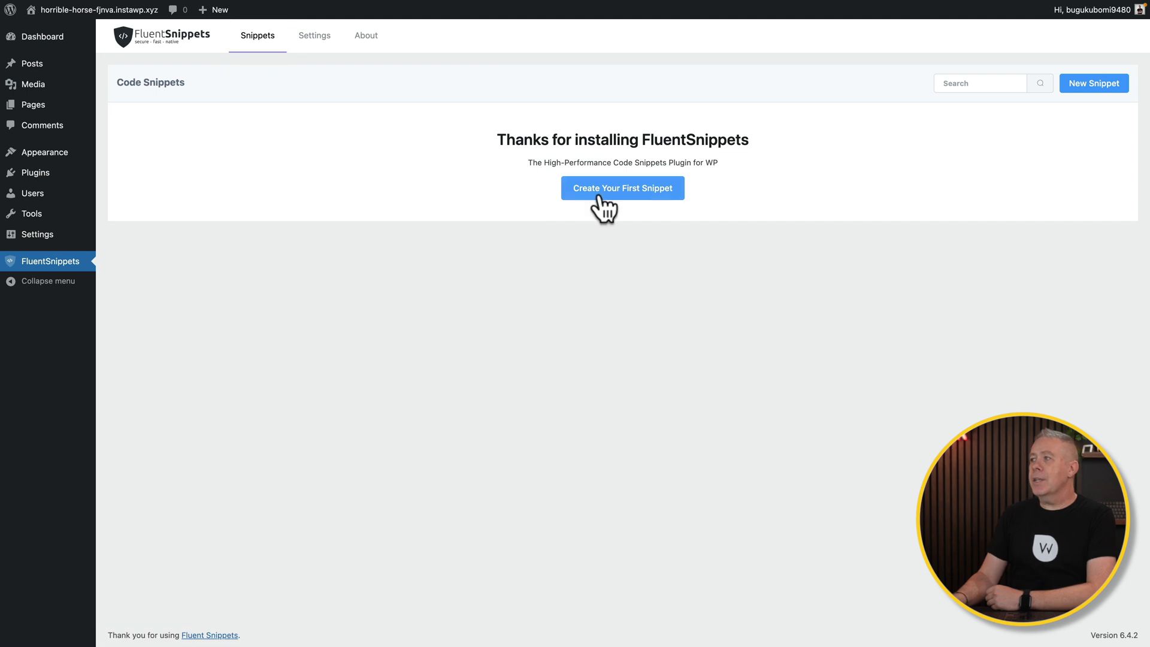
pyautogui.click(600, 190)
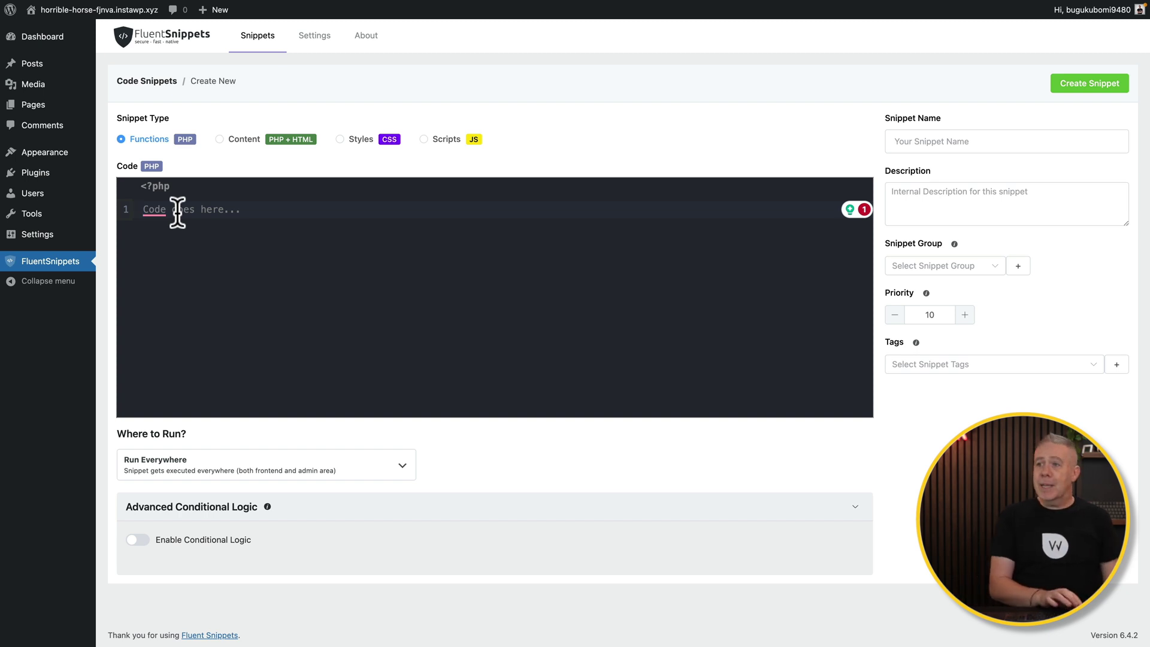
pyautogui.write("/**  * Hide the dashboard widgets wrap.  */ function wpturbo_hide_dashboard_widgets() {     echo '<style>#dashboard-widgets-wrap { display: none !important; }</style>'; } add_action('admin_head', 'wpturbo_hide_dashboard_widgets');")
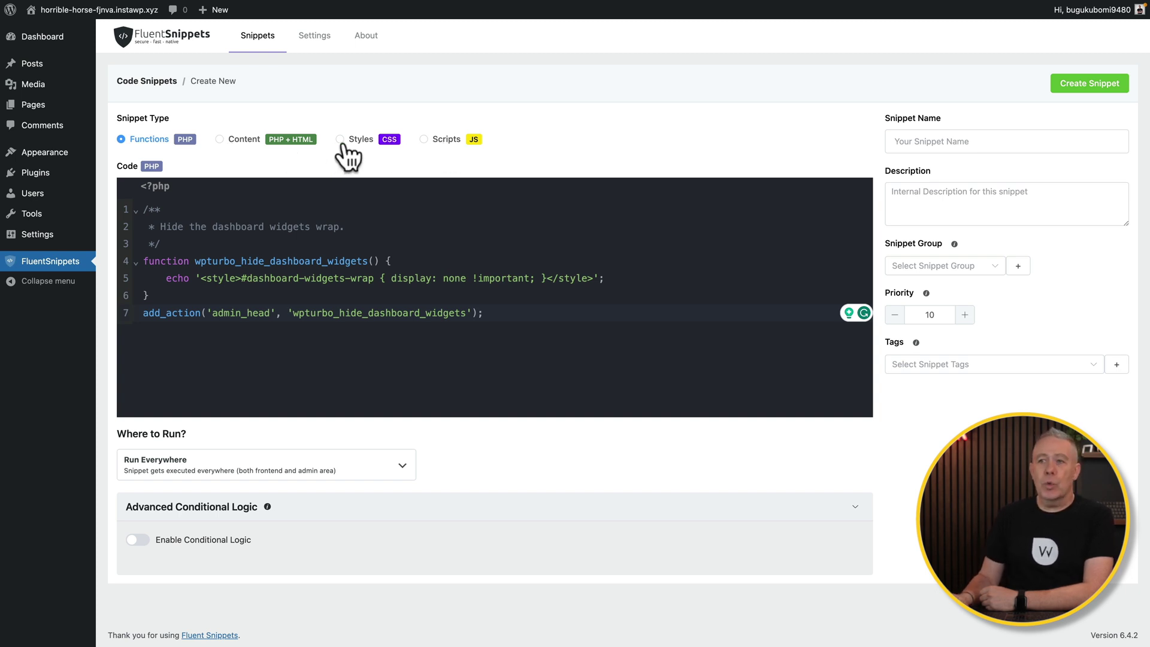
# - Name the snippet 'Hide Dashboard Wrap'
pyautogui.click(970, 139)
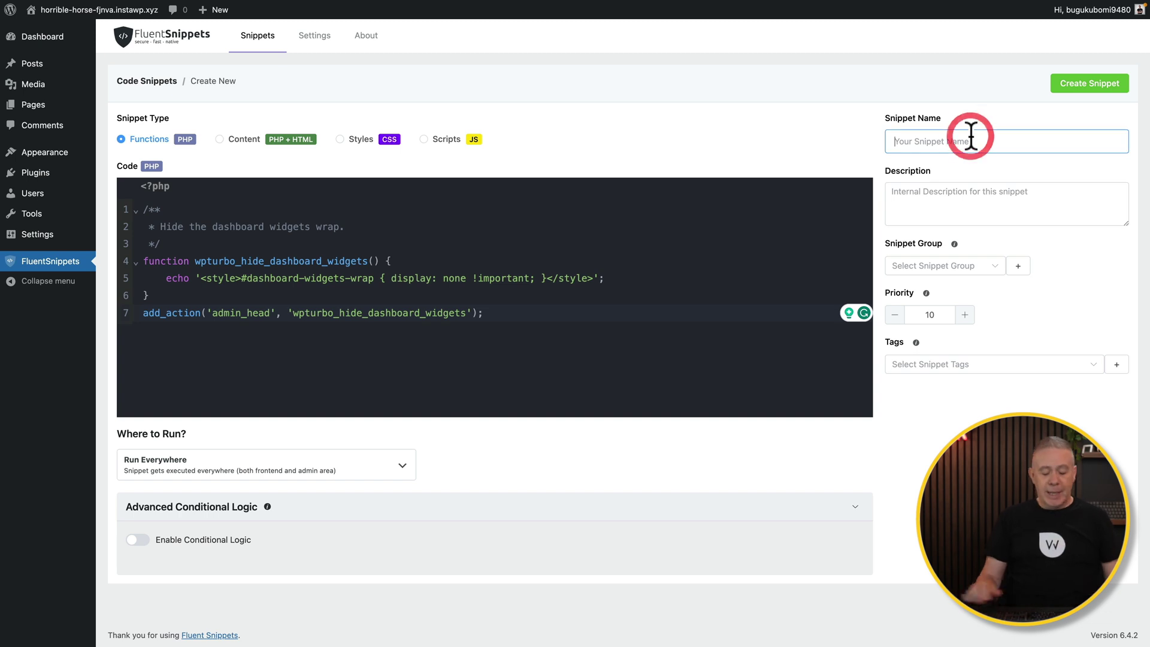
pyautogui.write('Hide Dashboard Wrap')
pyautogui.click(943, 192)
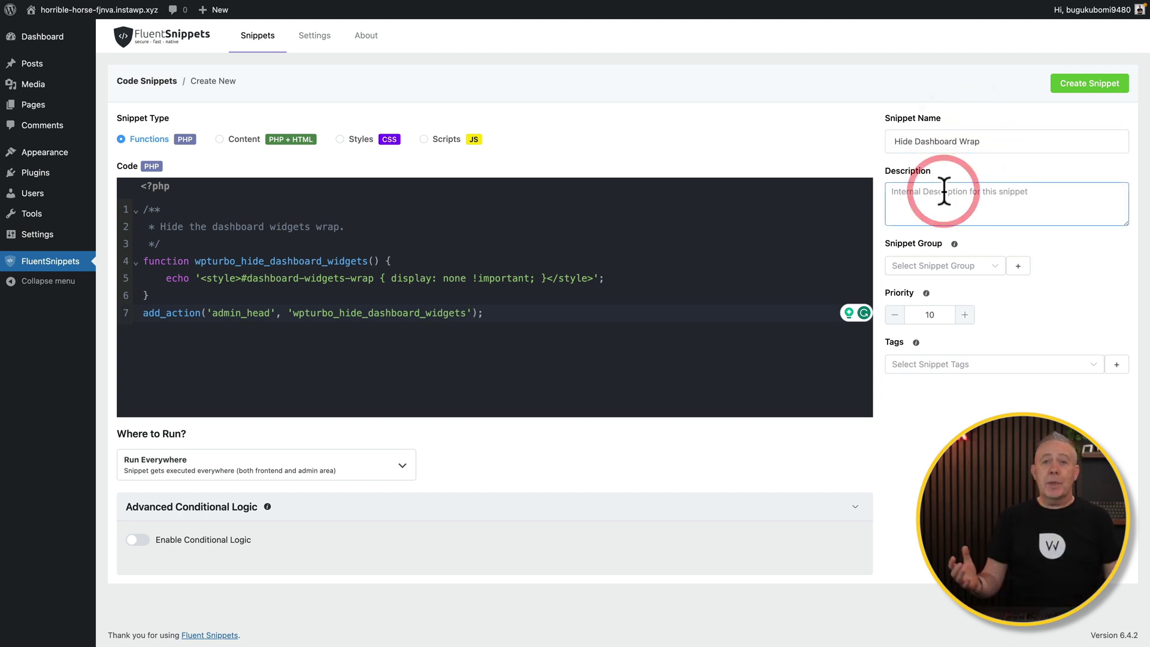
# - Create a new snippet group 'Admin Tweaks' and assign it, leaving tags empty
pyautogui.click(991, 265)
pyautogui.click(1018, 266)
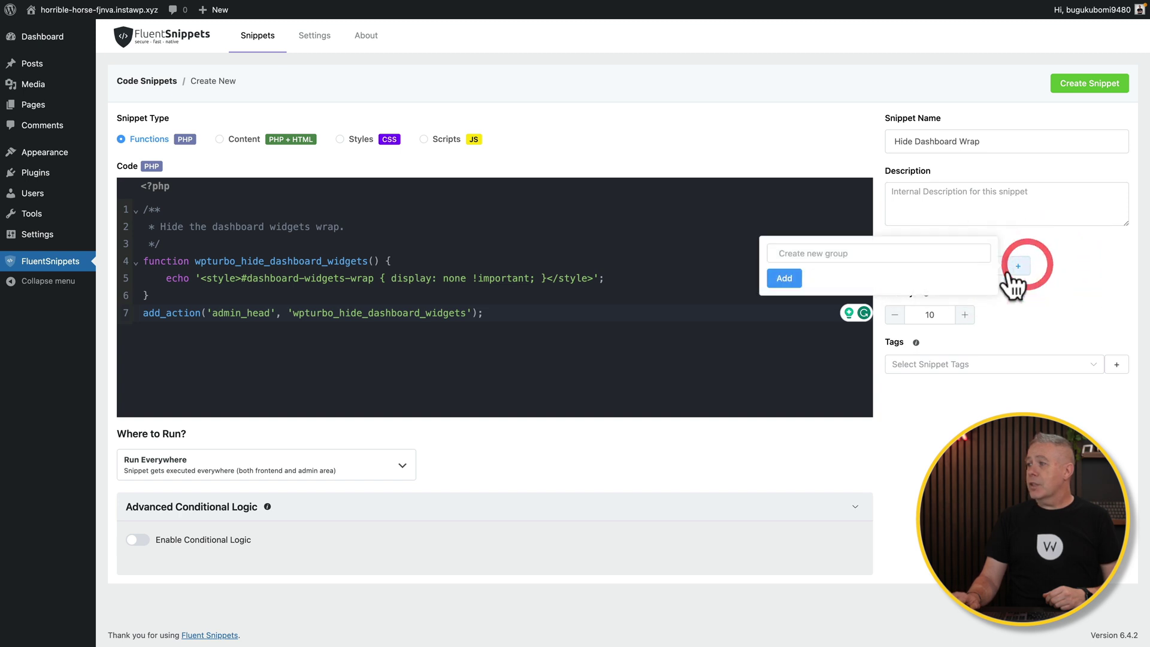
pyautogui.click(865, 253)
pyautogui.write('Ad')
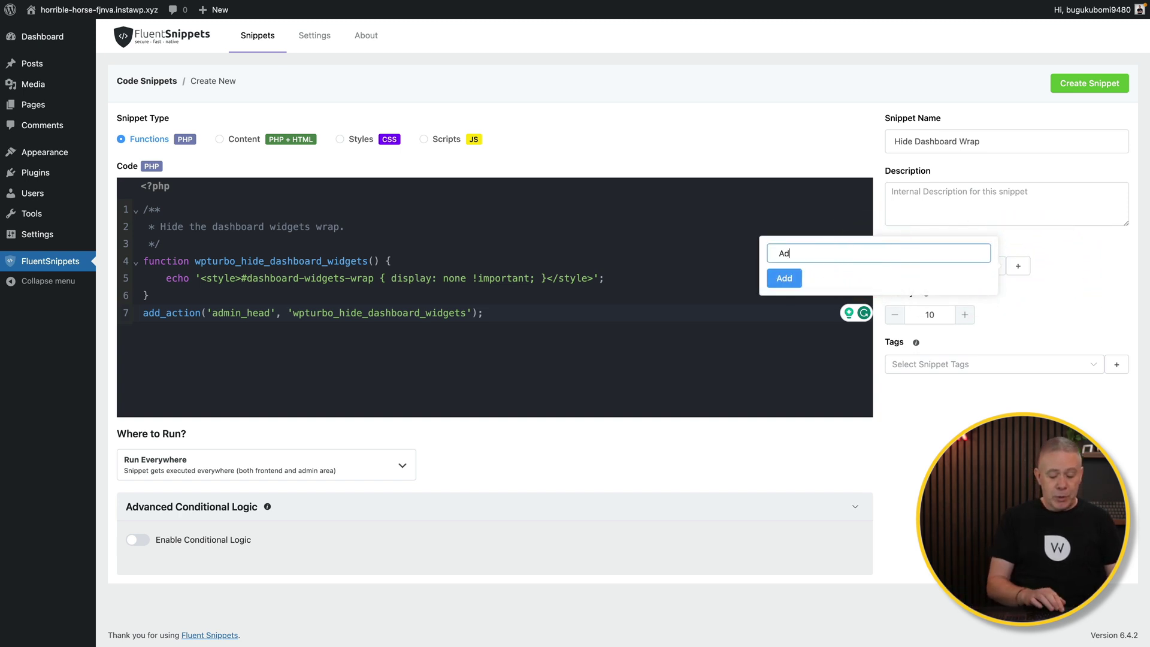
pyautogui.write('min Tweaks')
pyautogui.click(783, 278)
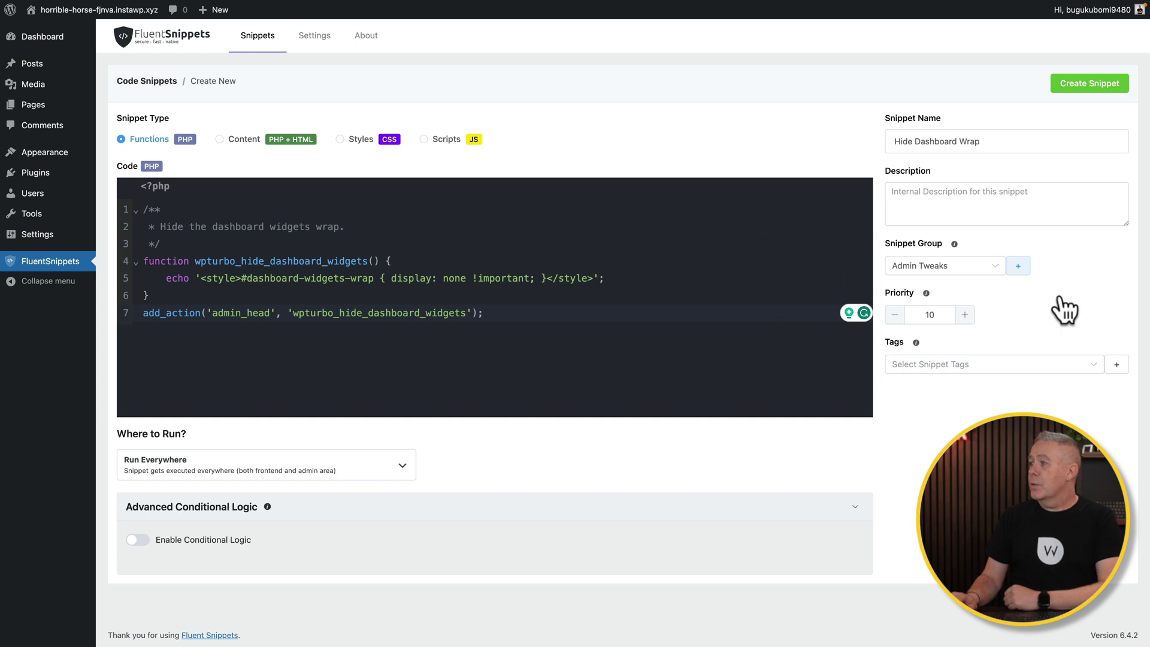
pyautogui.click(988, 363)
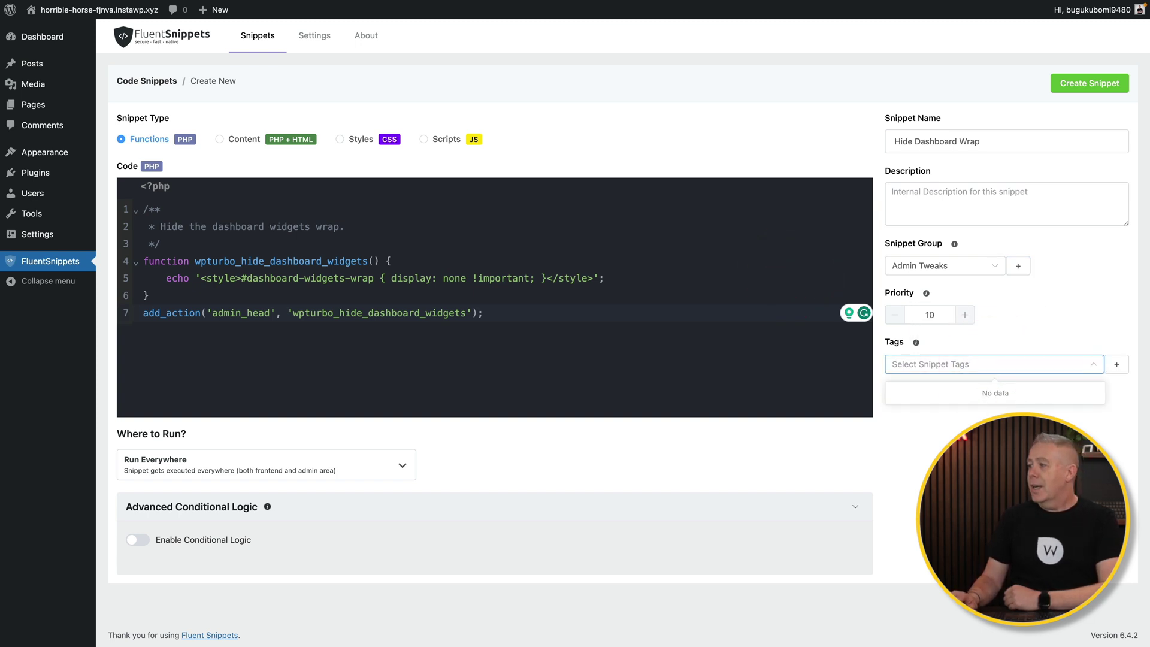
pyautogui.press('Escape')
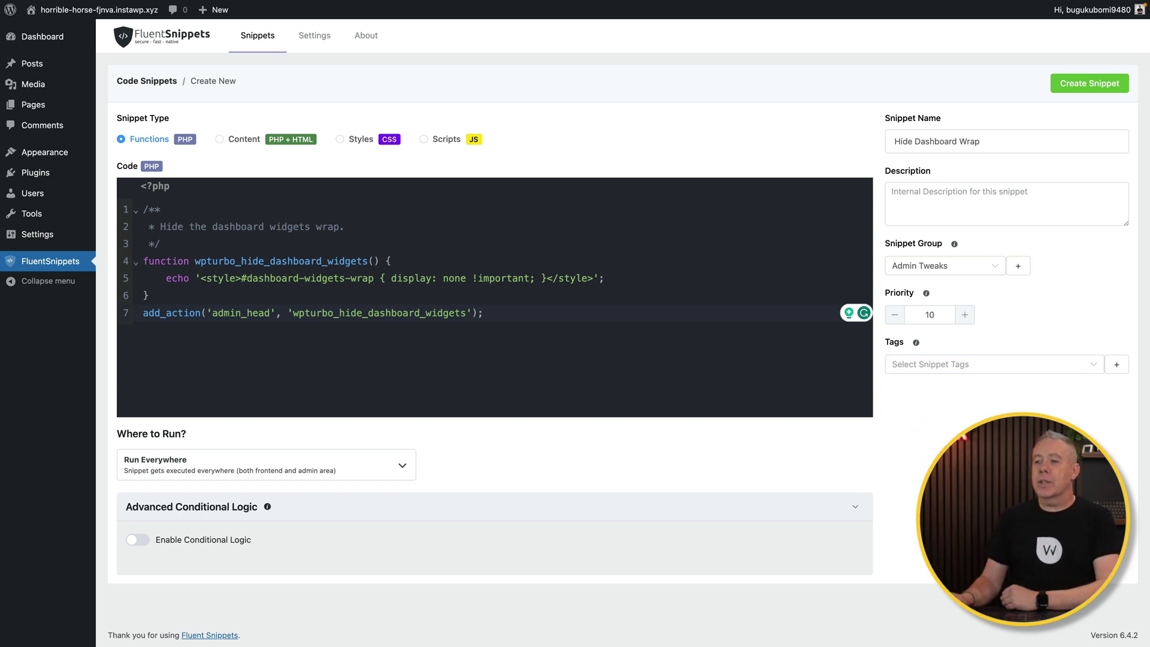
pyautogui.click(401, 466)
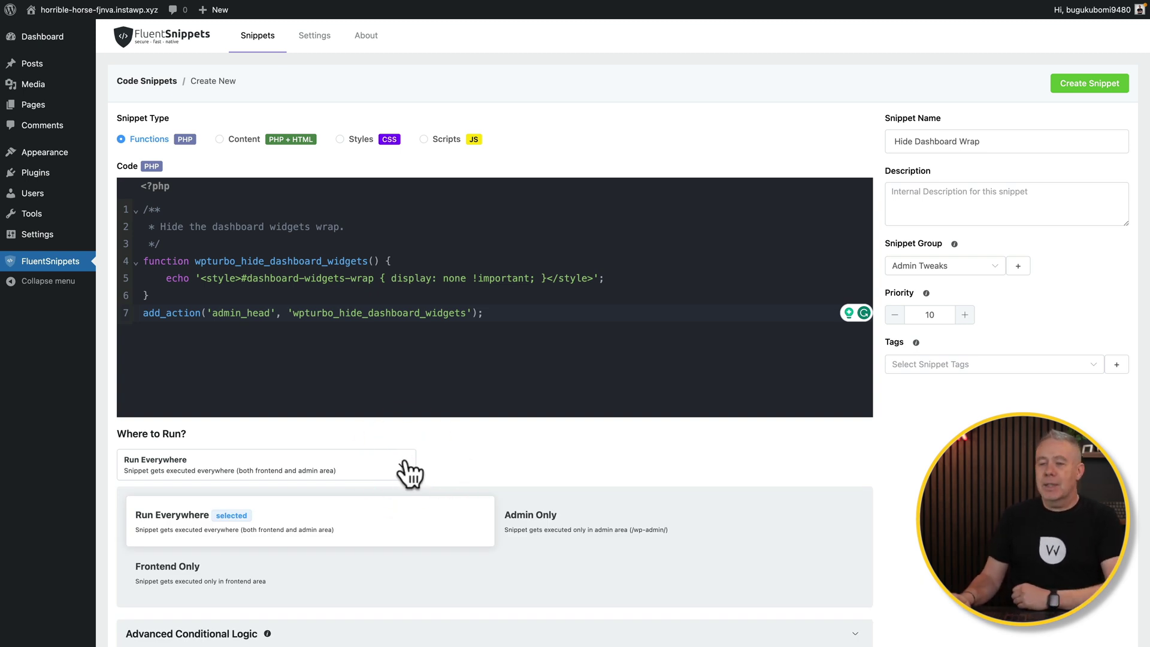
# - Keep Where to Run set to Run Everywhere and close the dropdown
pyautogui.click(454, 458)
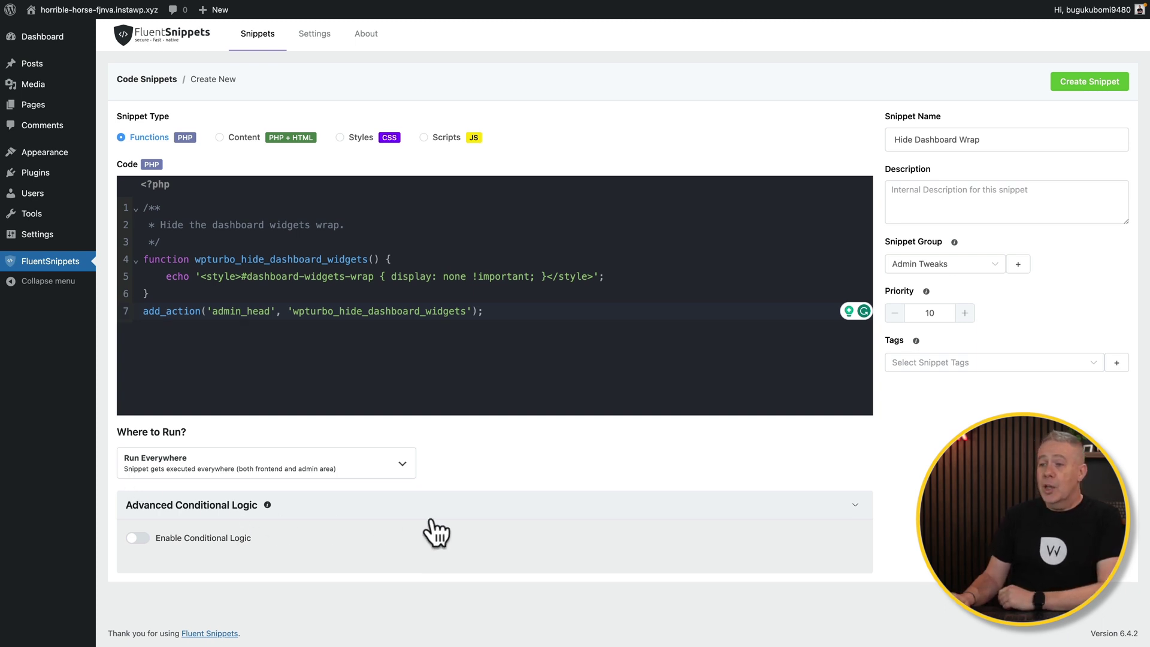
# - Turn on Enable Conditional Logic for the snippet
pyautogui.click(143, 538)
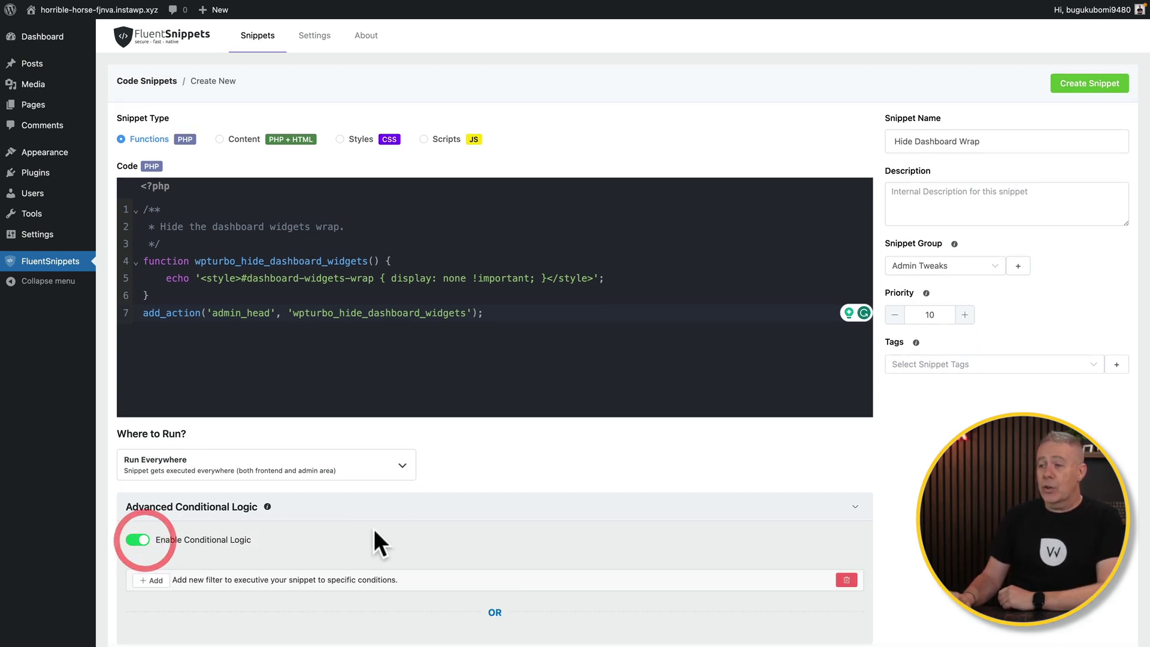
pyautogui.scroll(-2, 374, 529)
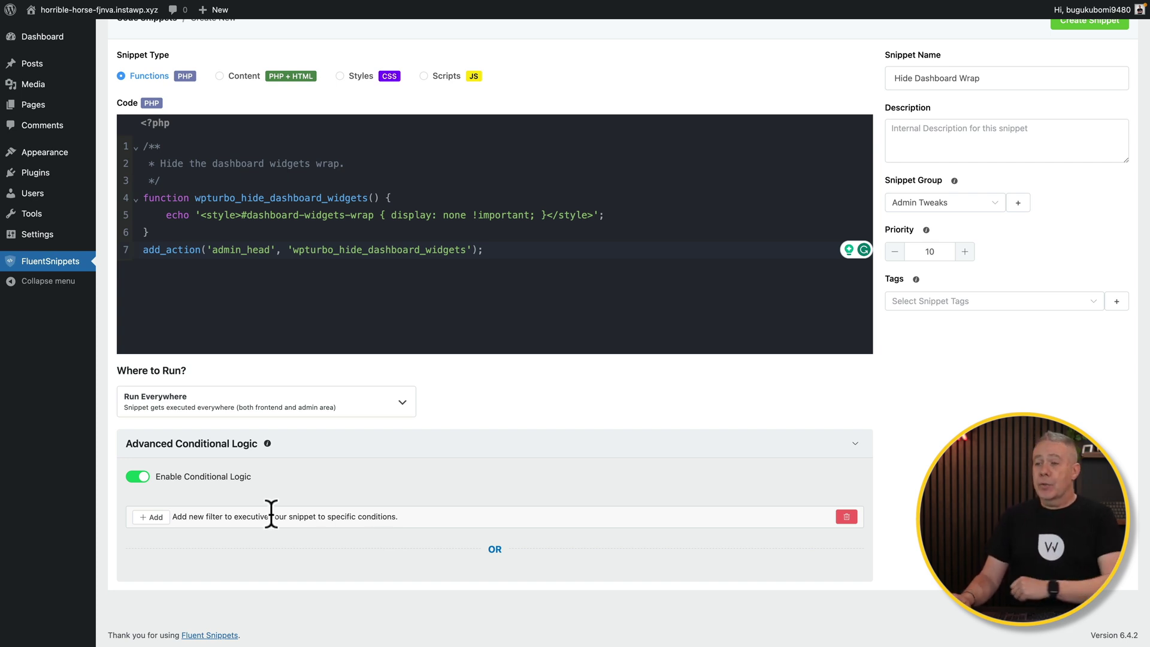
pyautogui.moveTo(233, 517); pyautogui.dragTo(270, 516)
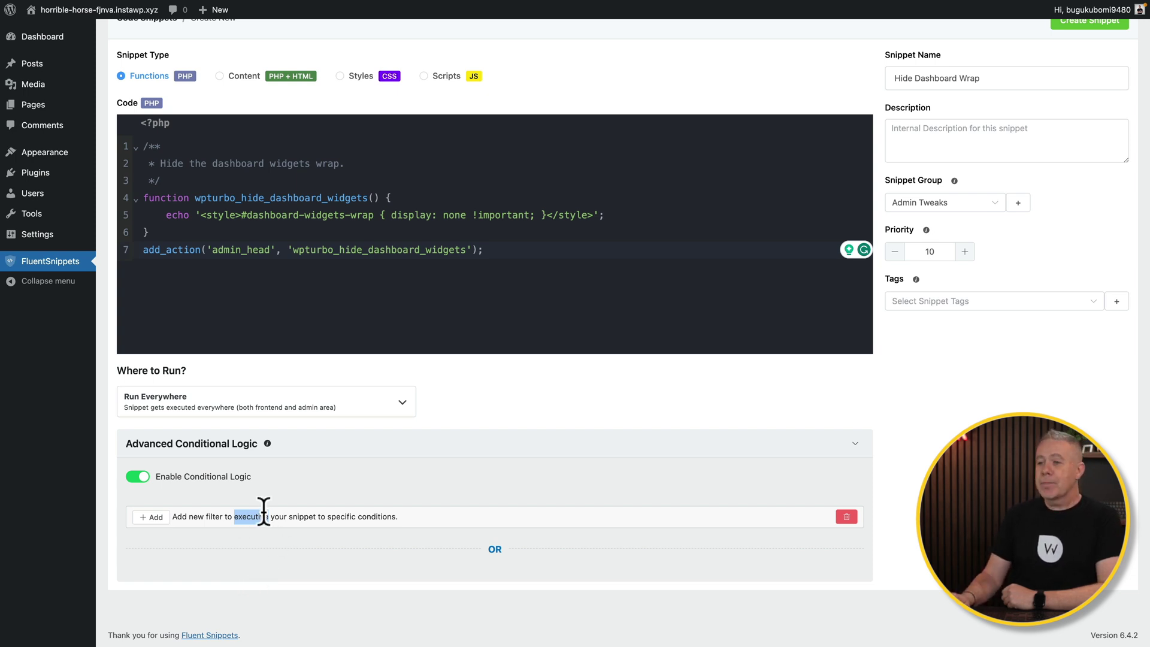
# - Add a User Role condition allowing Administrator, Editor and Author
pyautogui.click(157, 518)
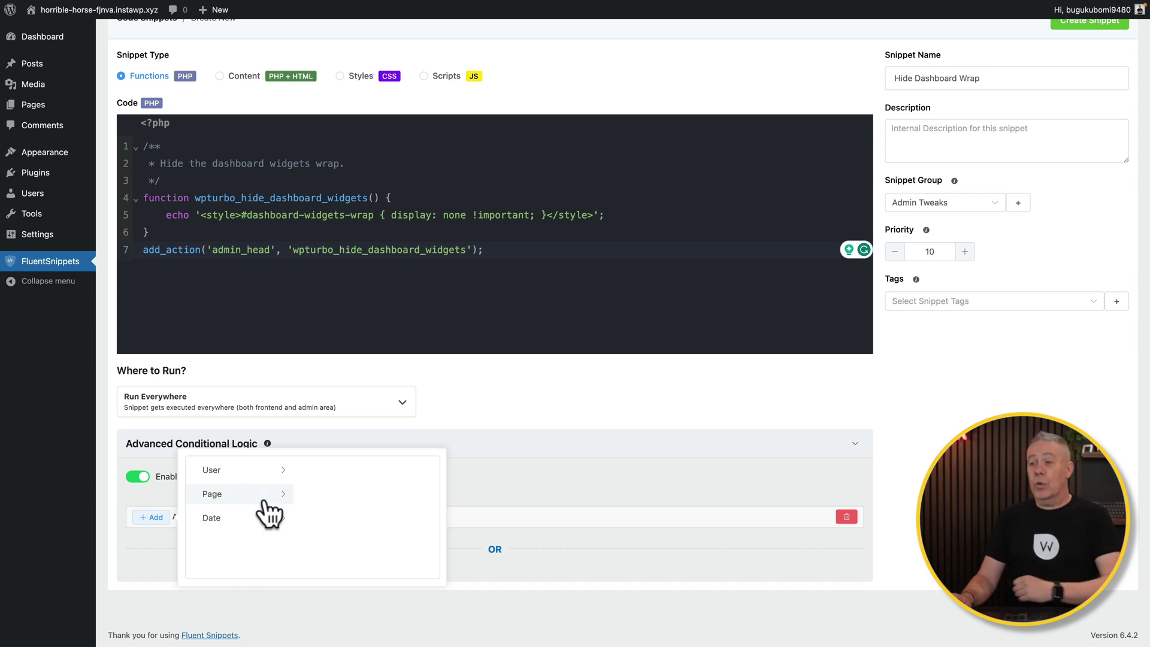
pyautogui.click(271, 479)
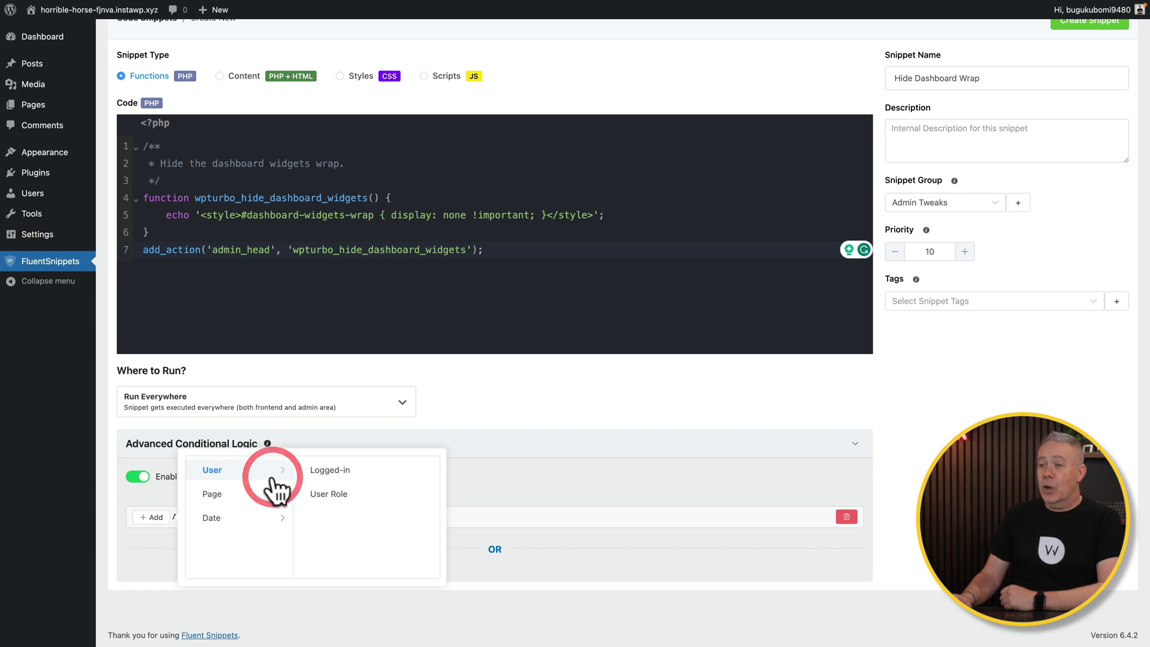
pyautogui.click(337, 490)
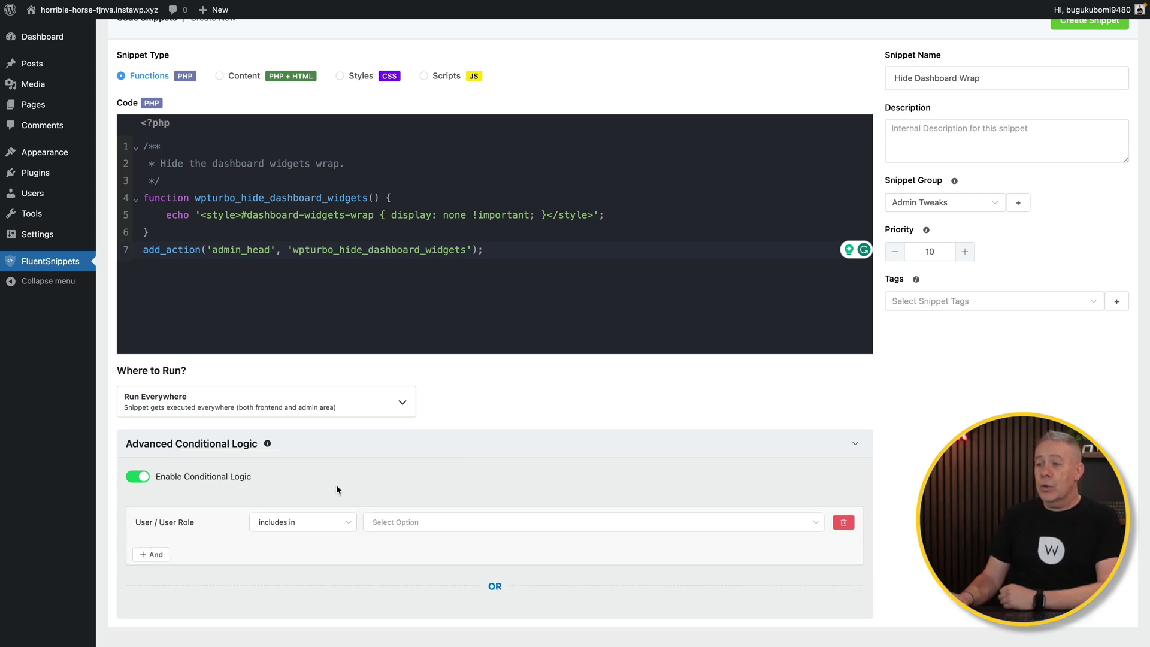
pyautogui.click(388, 523)
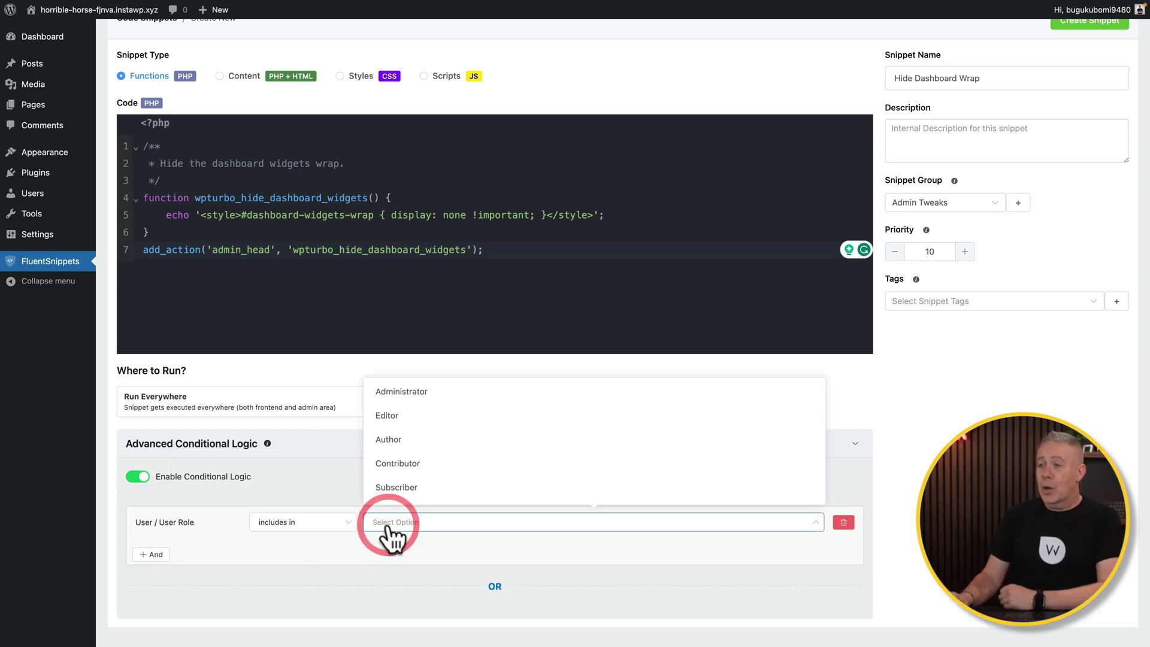
pyautogui.click(411, 392)
pyautogui.click(396, 416)
pyautogui.click(395, 440)
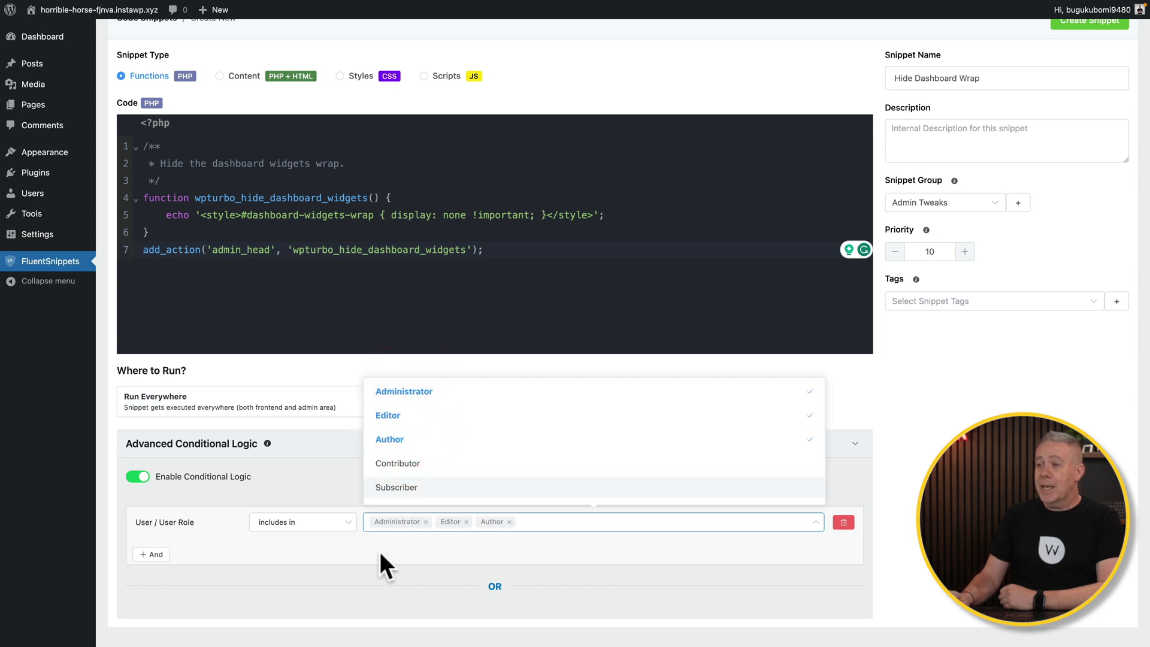
pyautogui.click(351, 569)
pyautogui.click(155, 556)
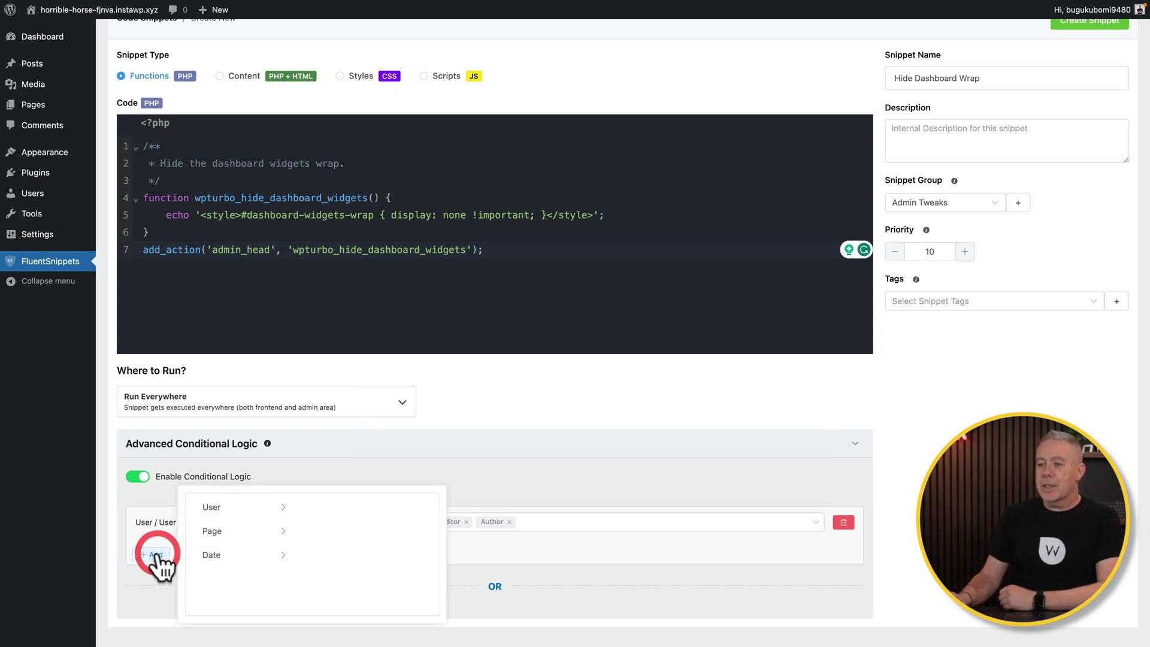
pyautogui.click(225, 499)
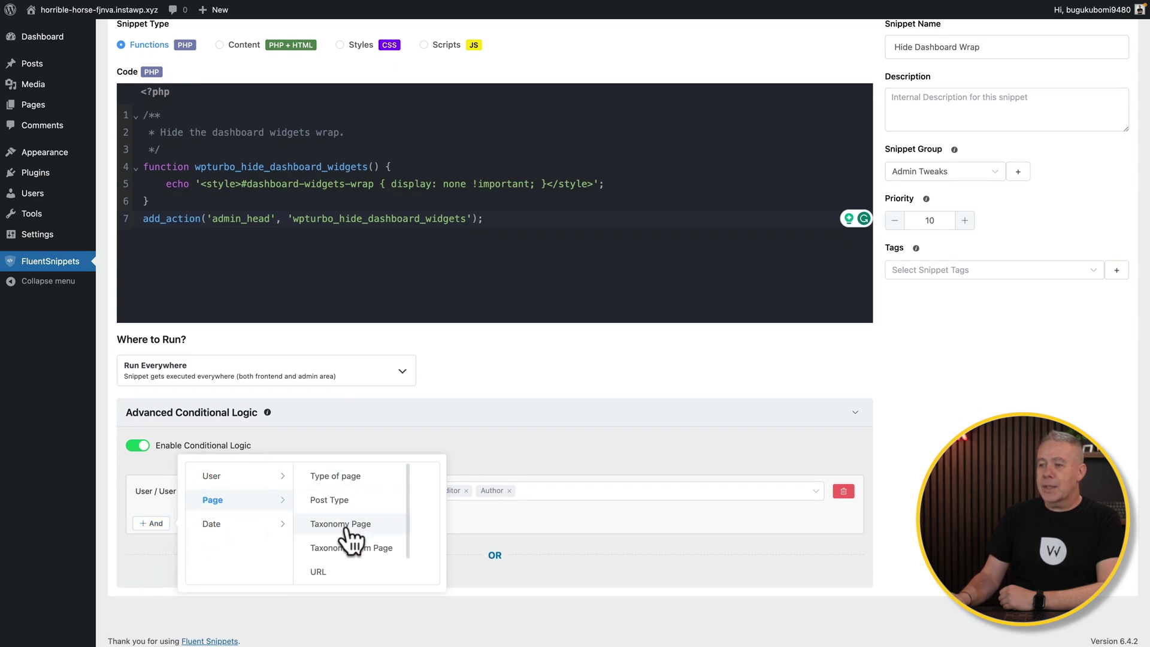
pyautogui.scroll(-1, 350, 539)
pyautogui.scroll(-1, 352, 538)
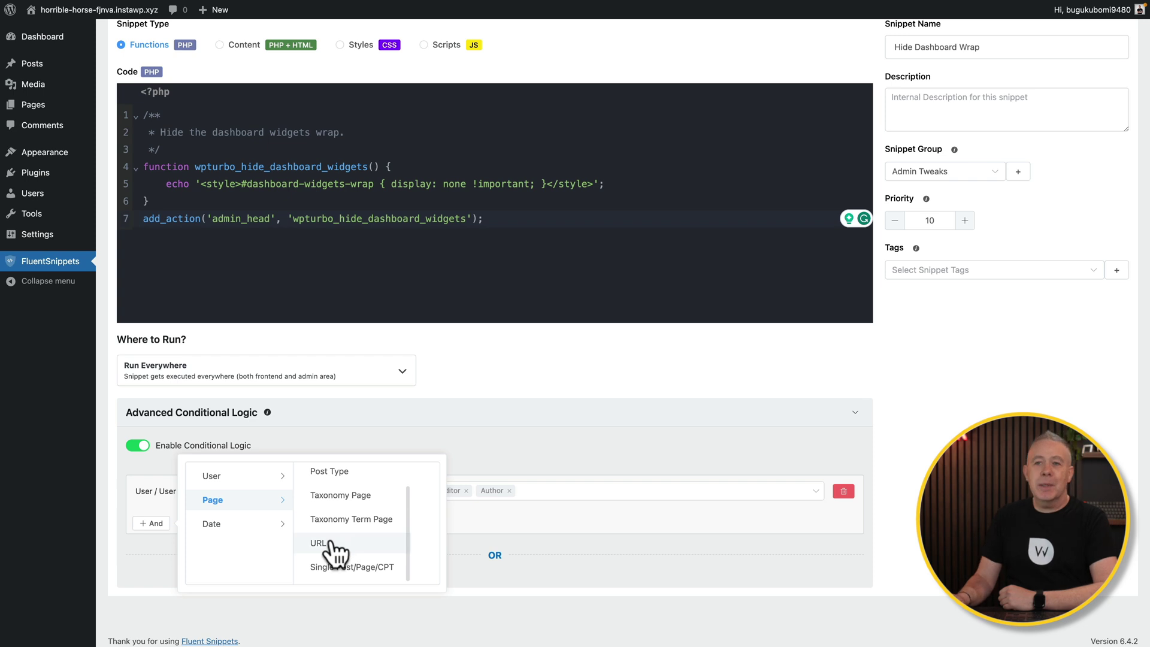
pyautogui.click(120, 560)
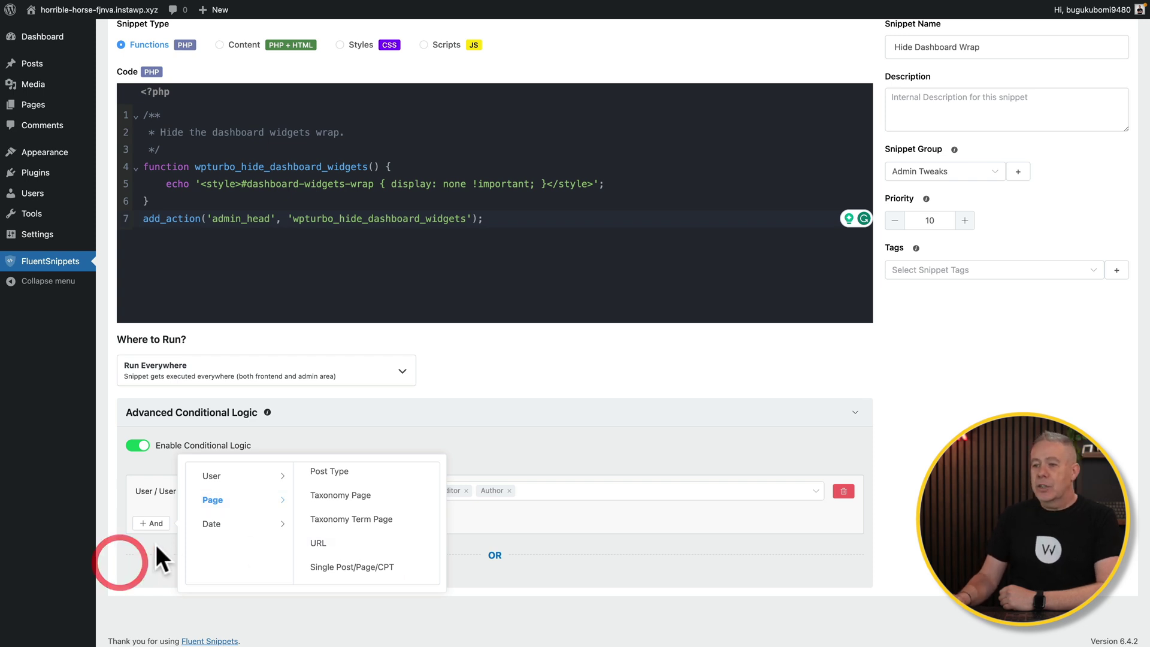
pyautogui.click(235, 524)
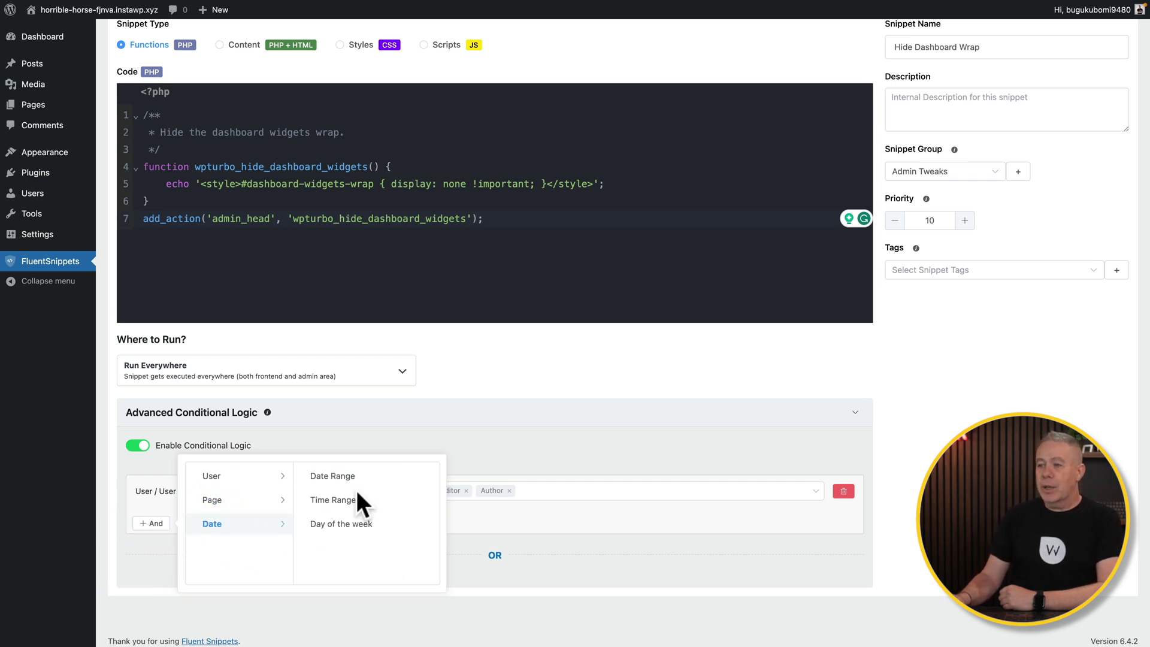
pyautogui.click(142, 556)
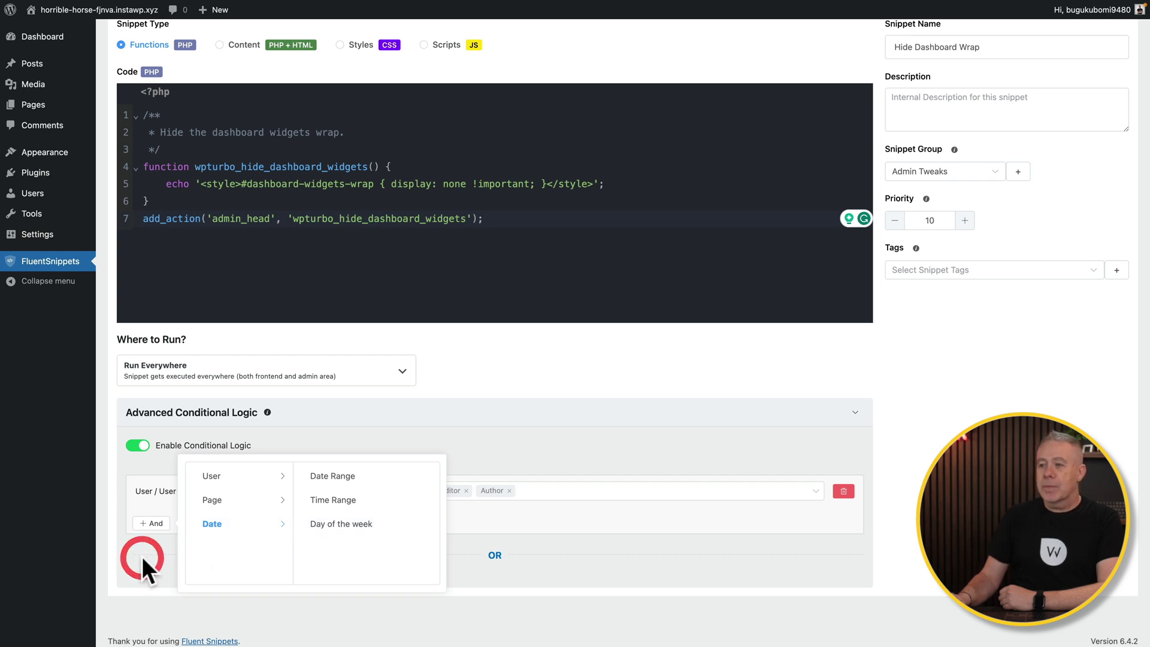
pyautogui.click(537, 569)
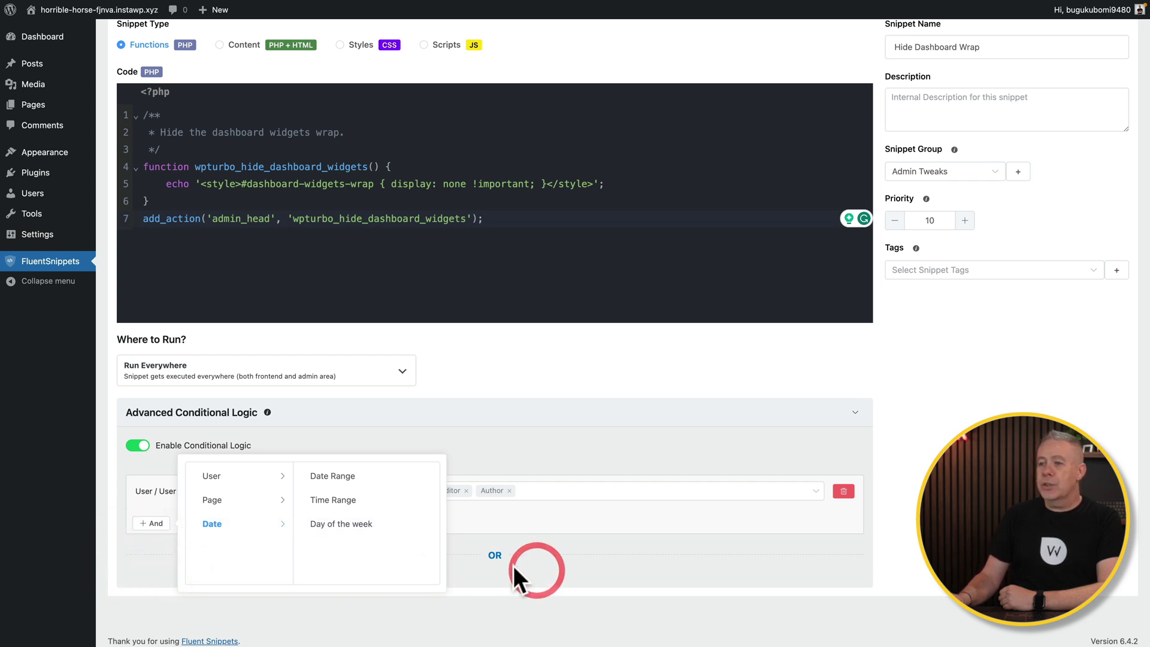
pyautogui.click(149, 548)
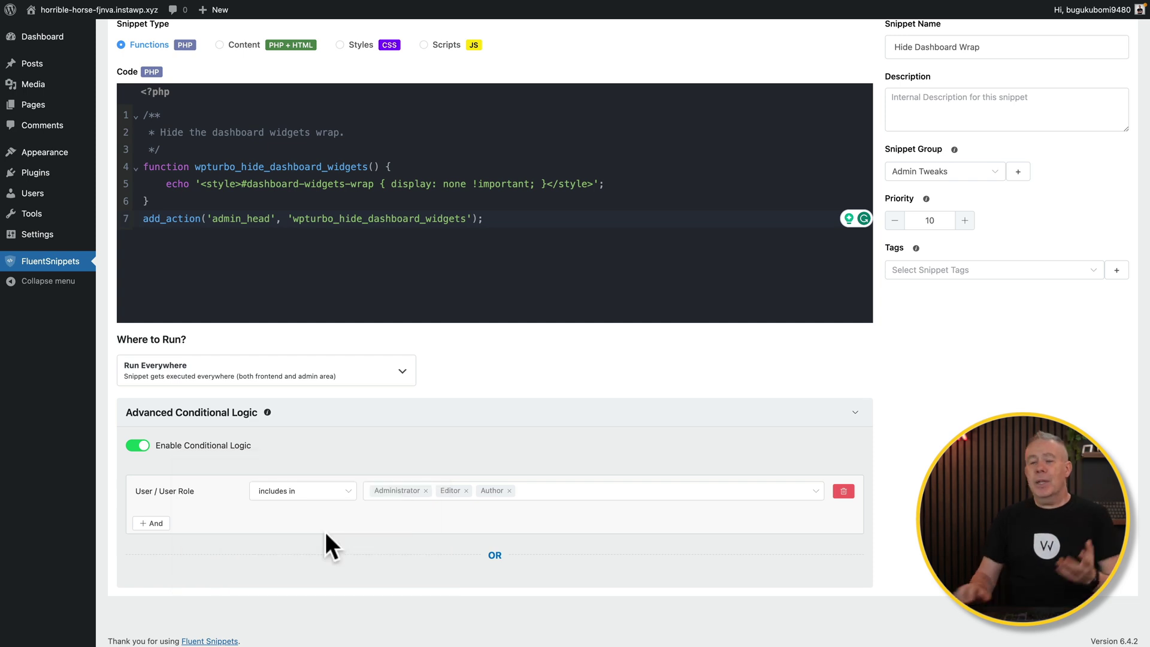
pyautogui.click(495, 556)
# - Delete the User Role and OR filter groups, leaving an empty condition row, and save the snippet
pyautogui.scroll(-2, 465, 567)
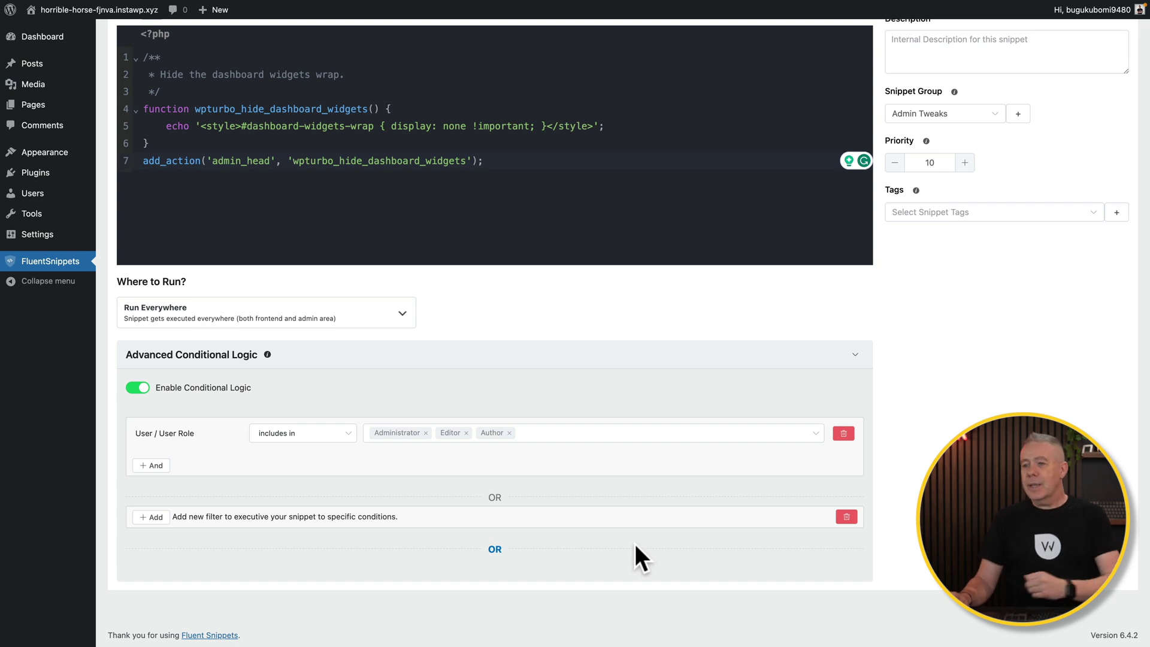
pyautogui.click(847, 515)
pyautogui.click(848, 485)
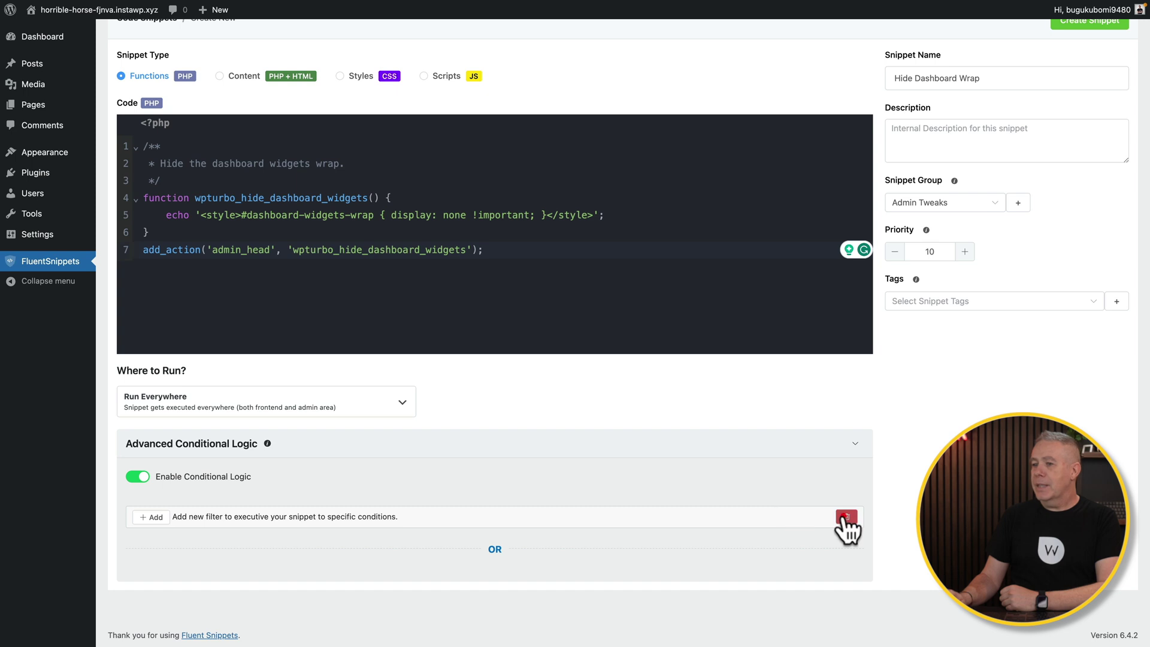
pyautogui.click(846, 516)
pyautogui.scroll(2, 1061, 297)
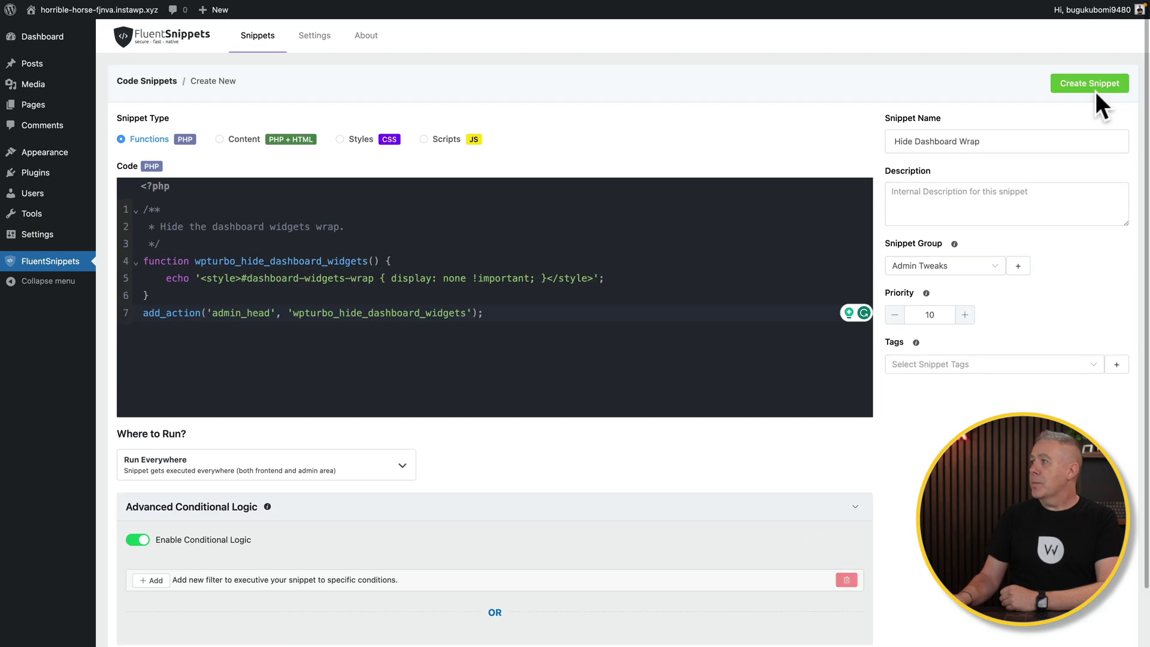
pyautogui.click(1094, 82)
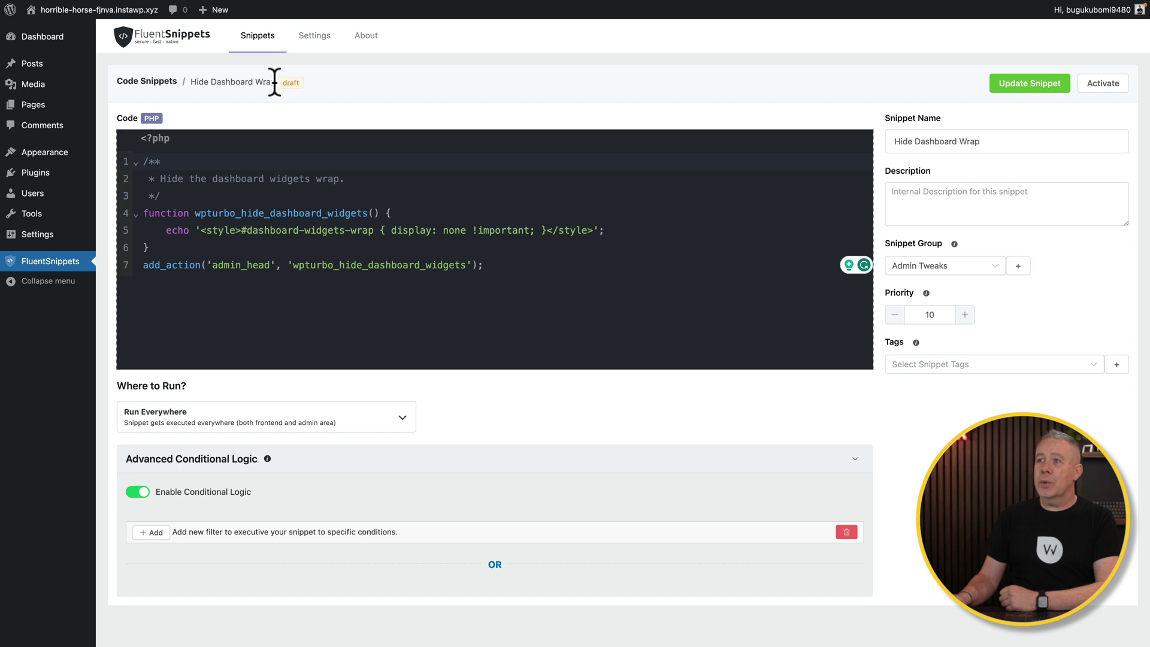
# - Return to the Snippets list, where Hide Dashboard Wrap shows as a draft under Admin Tweaks
pyautogui.click(266, 38)
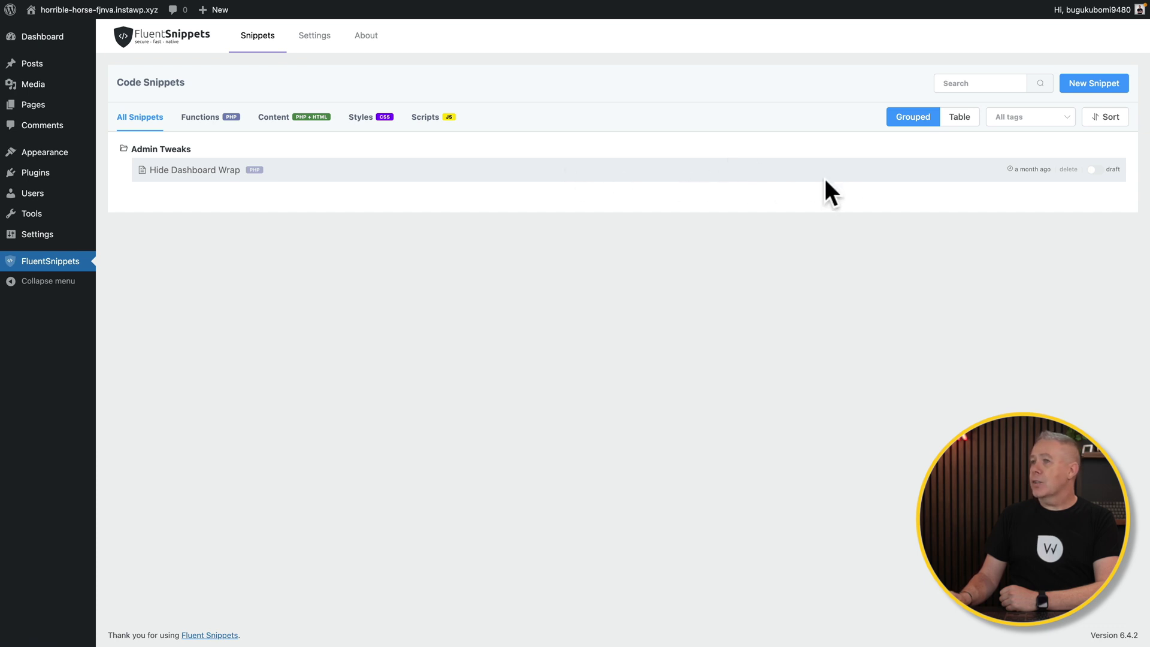
# - Switch Hide Dashboard Wrap on and view the snippets in Table view, showing it published
pyautogui.click(1094, 170)
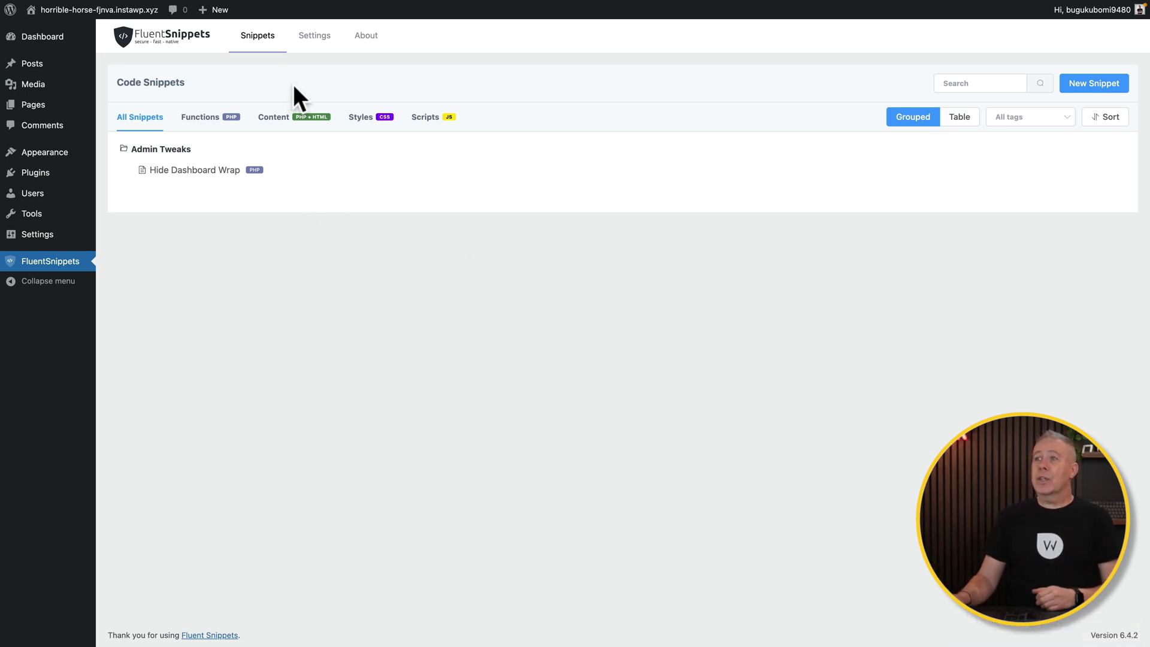
pyautogui.click(314, 36)
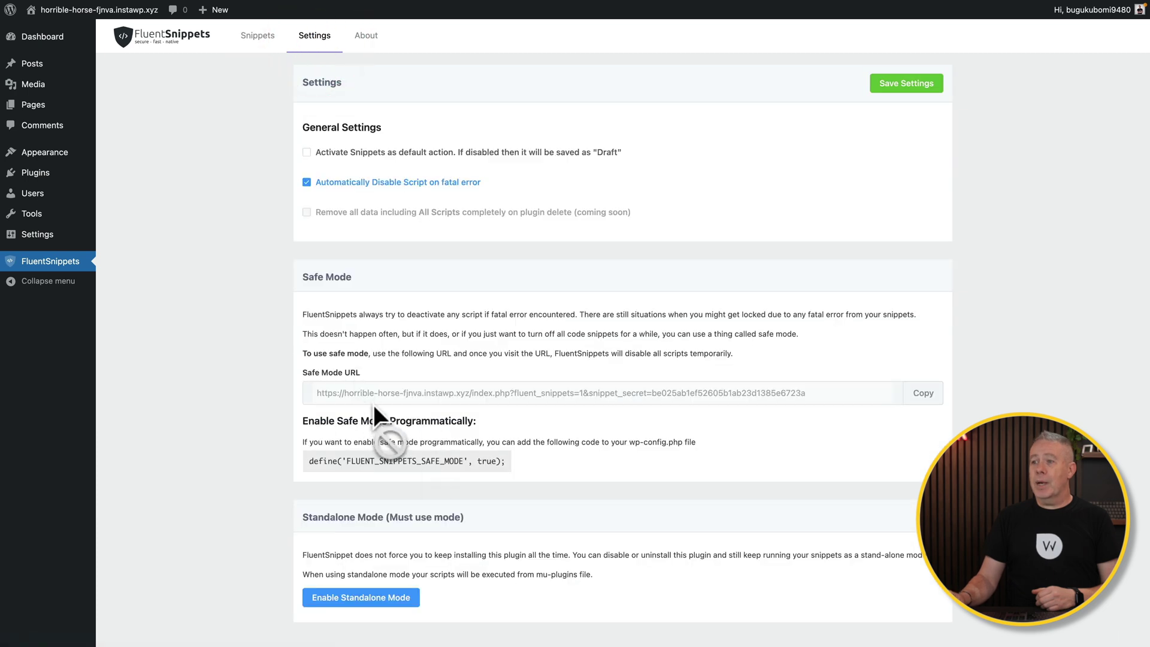
pyautogui.click(257, 37)
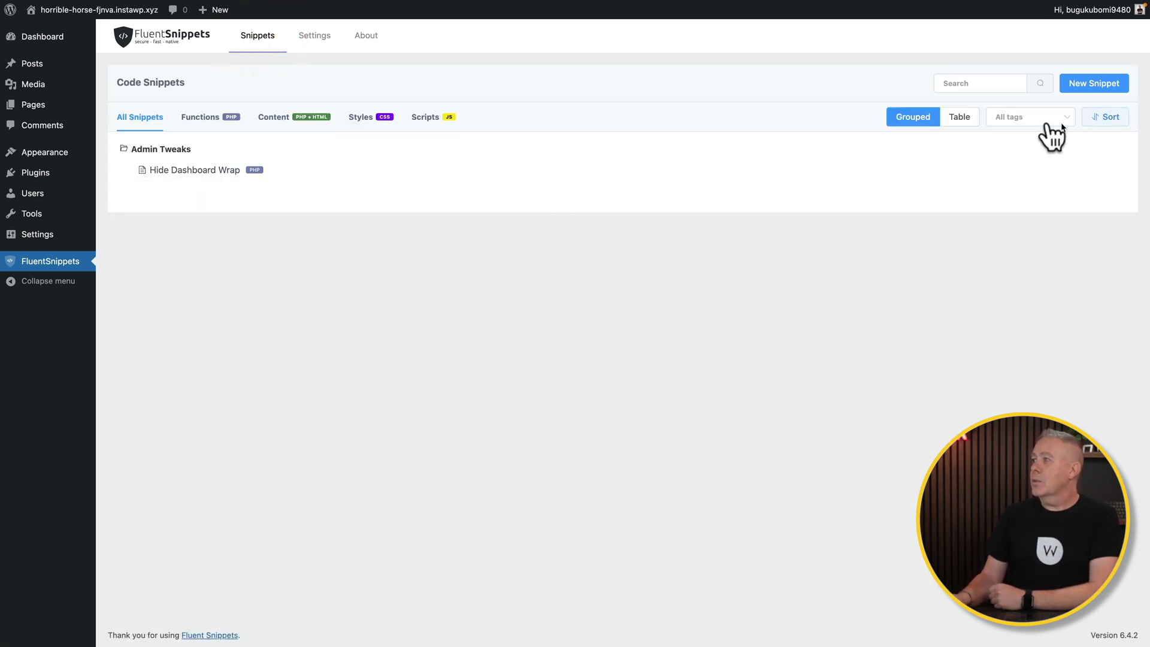
pyautogui.click(949, 121)
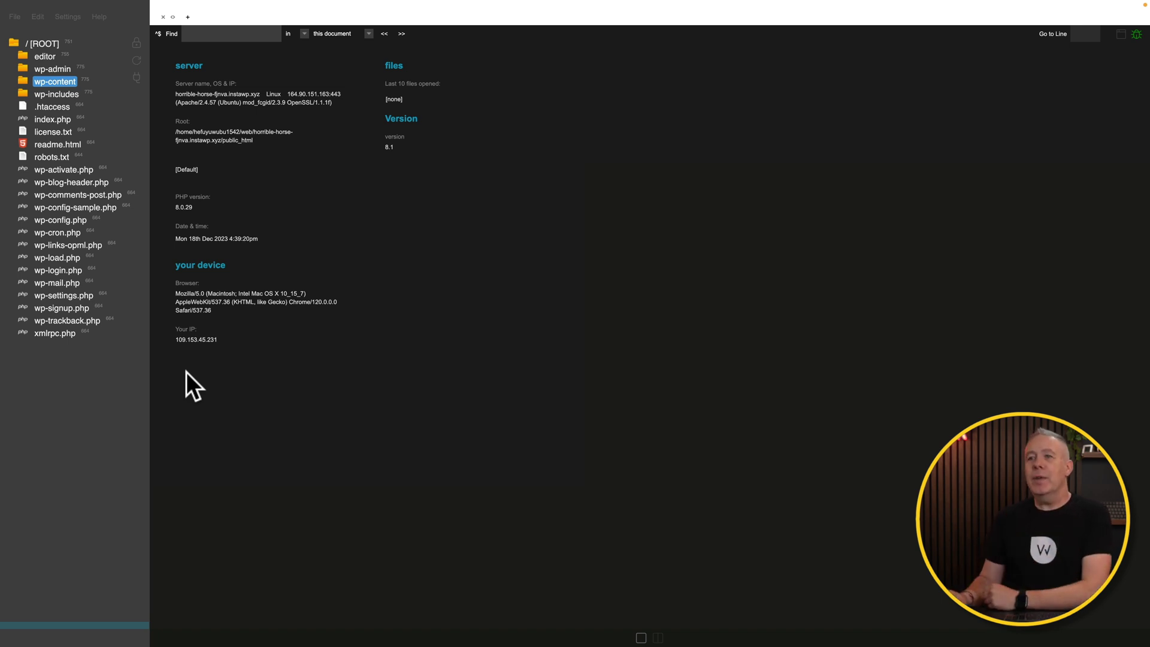
# - Expand wp-content > fluent-snippet-storage and open 1-hide-dashboard-wrap.php
pyautogui.click(23, 84)
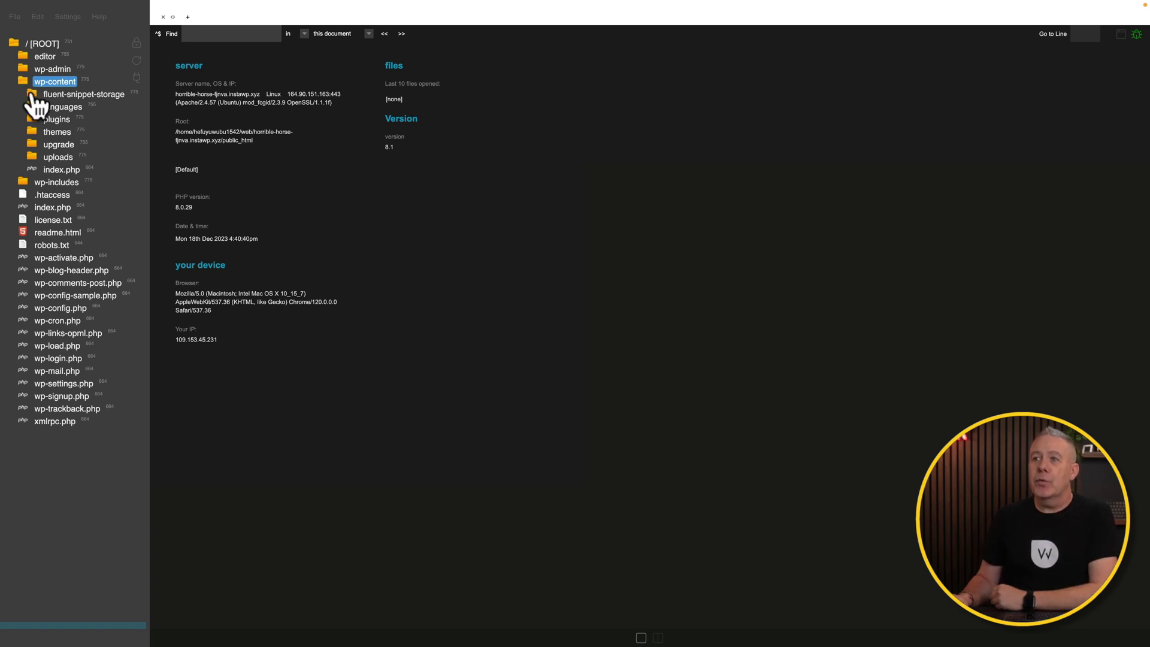
pyautogui.click(31, 95)
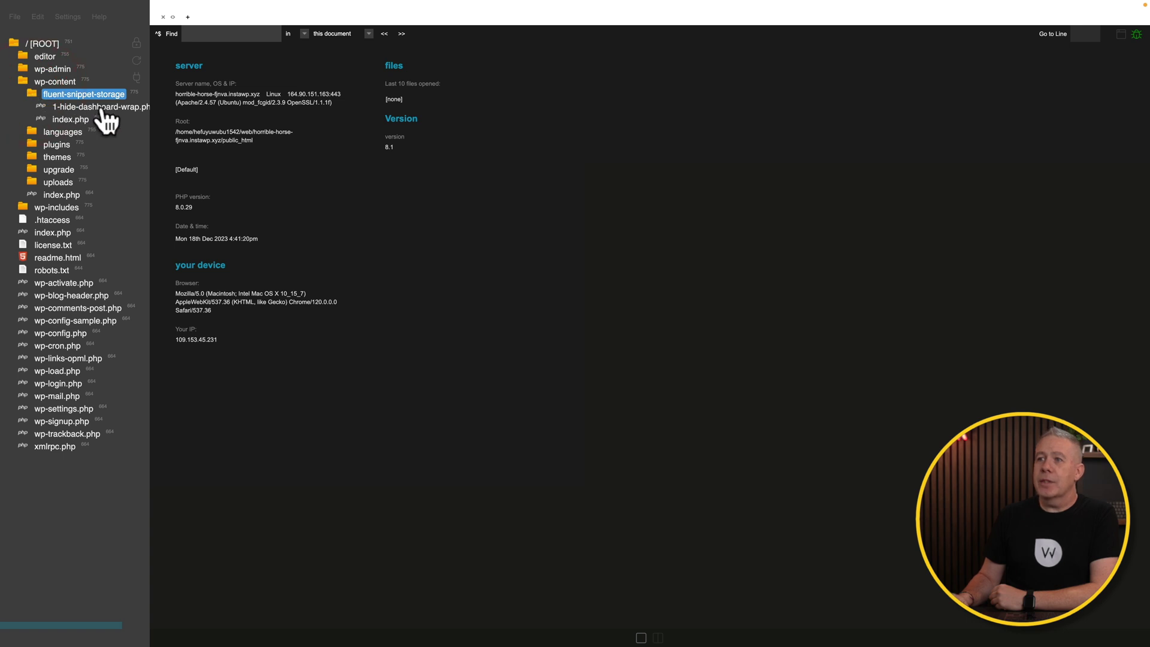
pyautogui.click(102, 107)
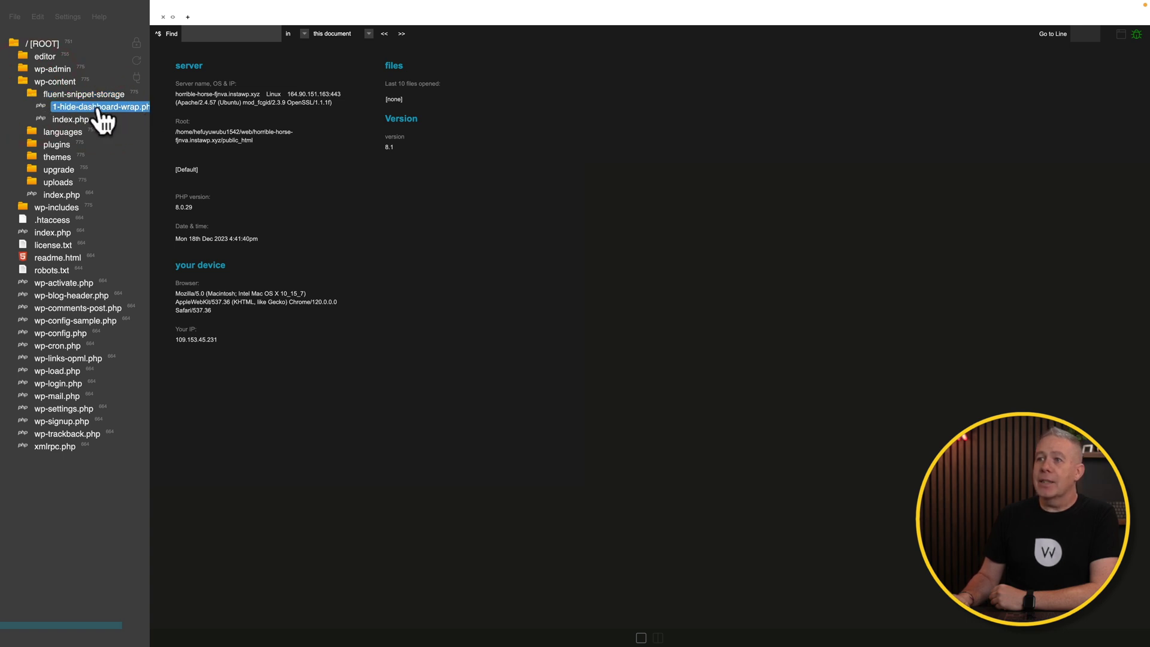
pyautogui.doubleClick(98, 111)
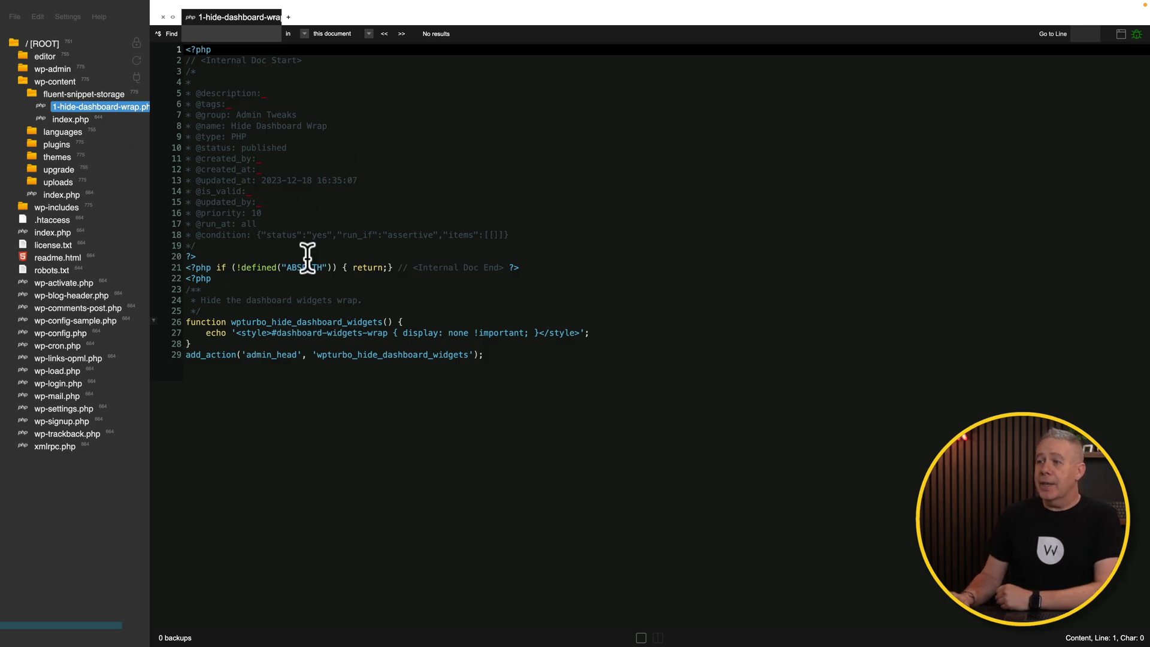
# - Inspect 1-hide-dashboard-wrap.php: the code's end, the line 21 guard and the metadata header's end
pyautogui.click(518, 356)
pyautogui.click(174, 267)
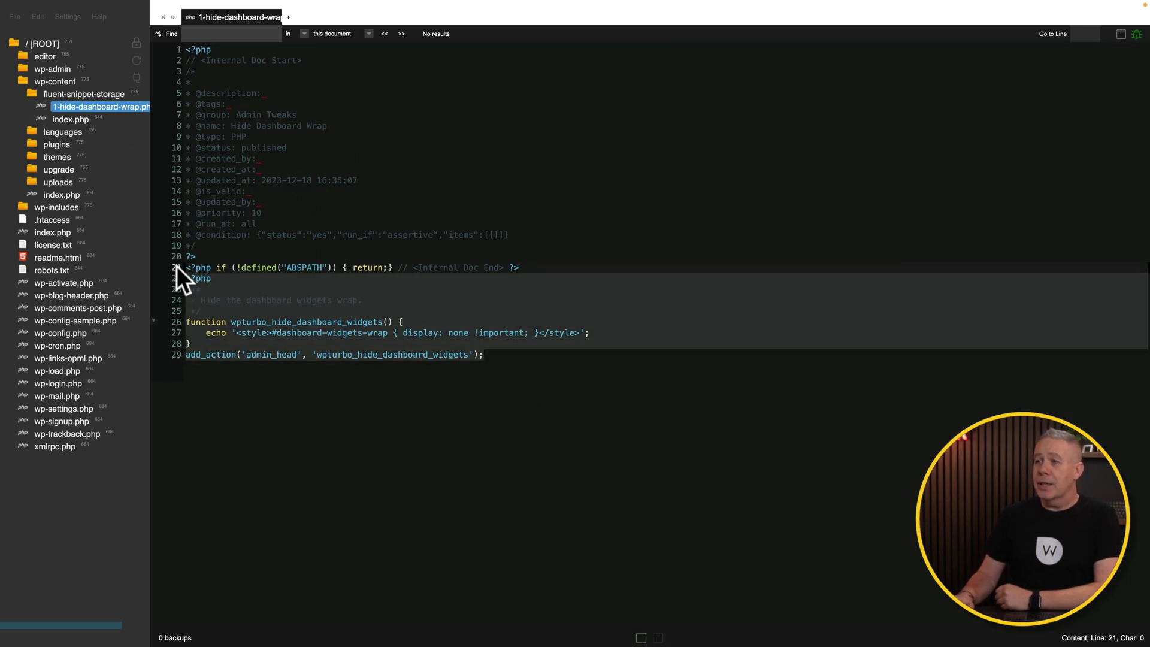
pyautogui.click(316, 246)
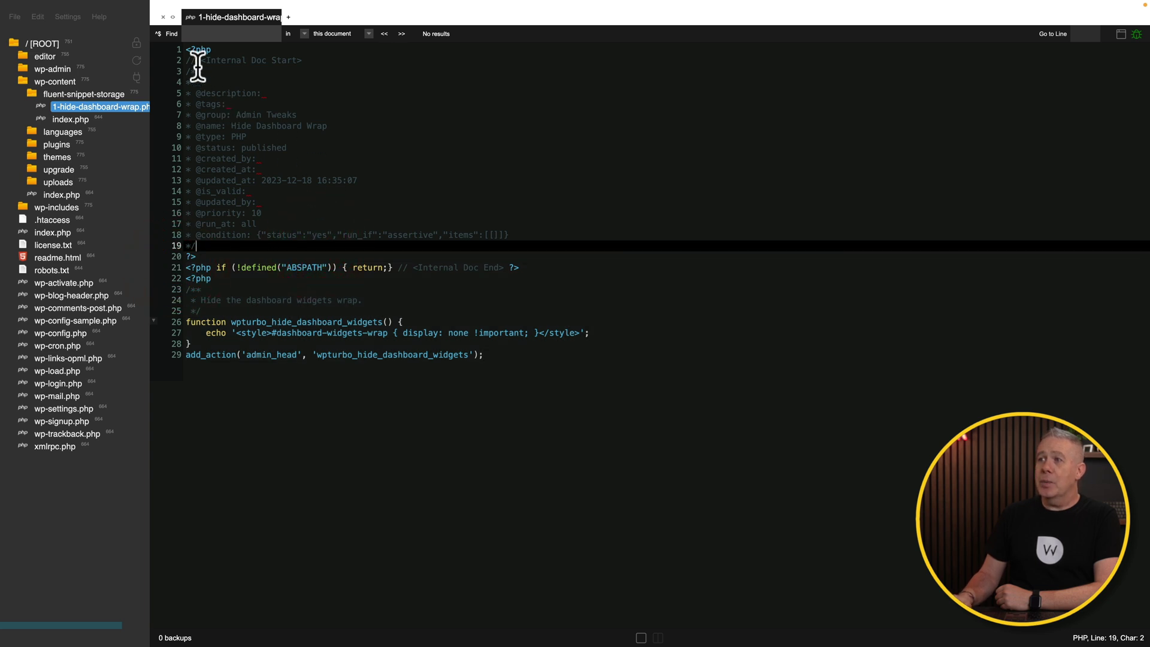